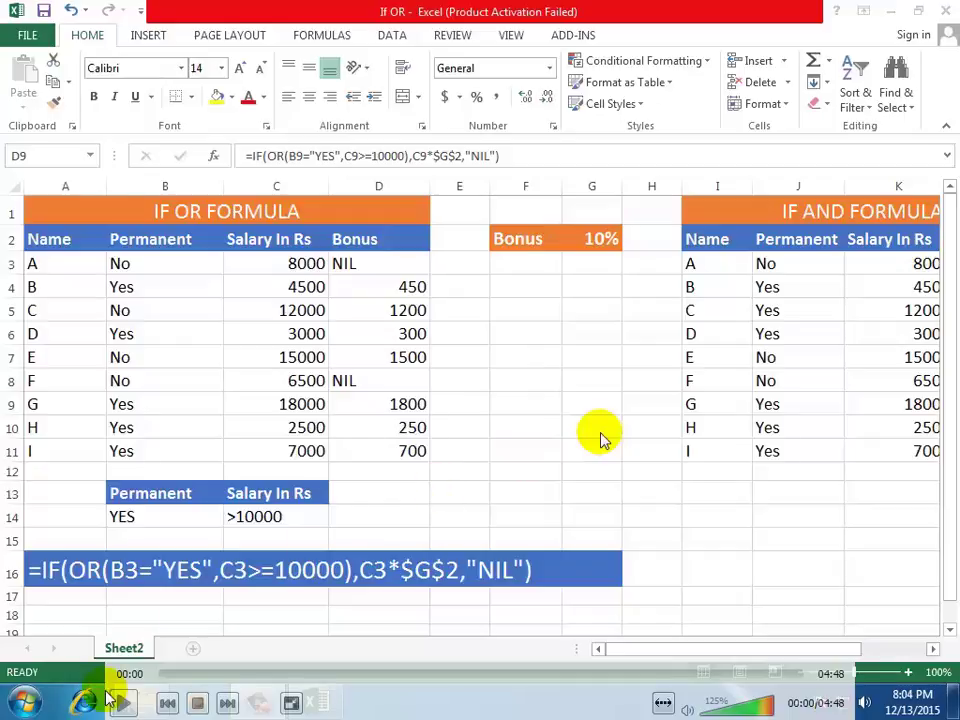
Review the employee names in column A and each employee's Permanent Yes/No status
{"action": "left_click", "coordinate": [123, 703]}
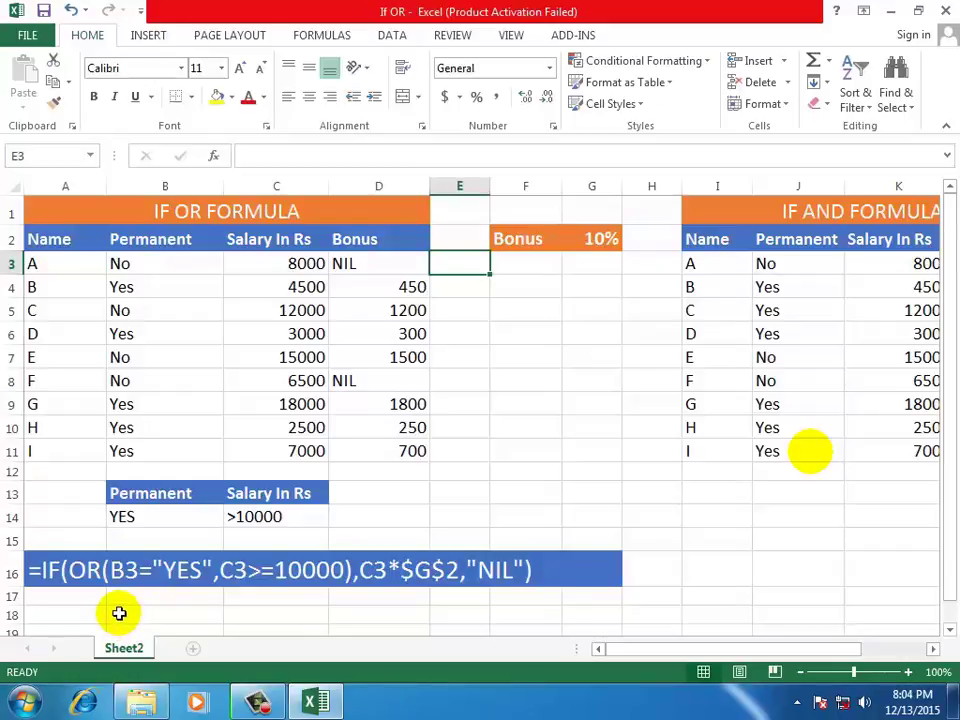
{"action": "scroll", "coordinate": [830, 418], "scroll_direction": "up", "scroll_amount": 3}
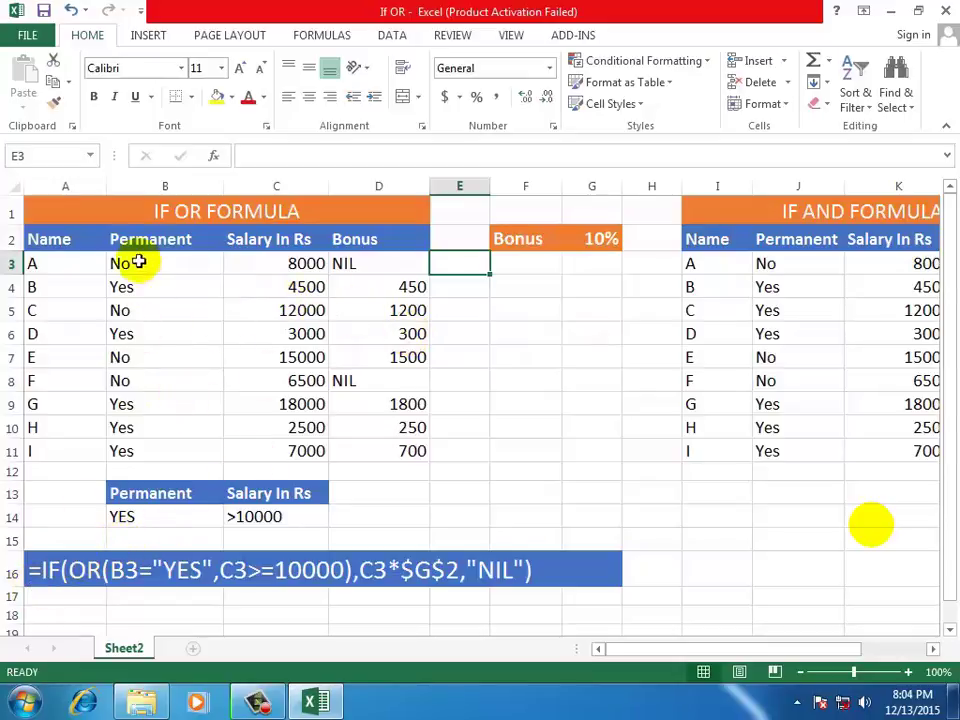
{"action": "left_click", "coordinate": [501, 383]}
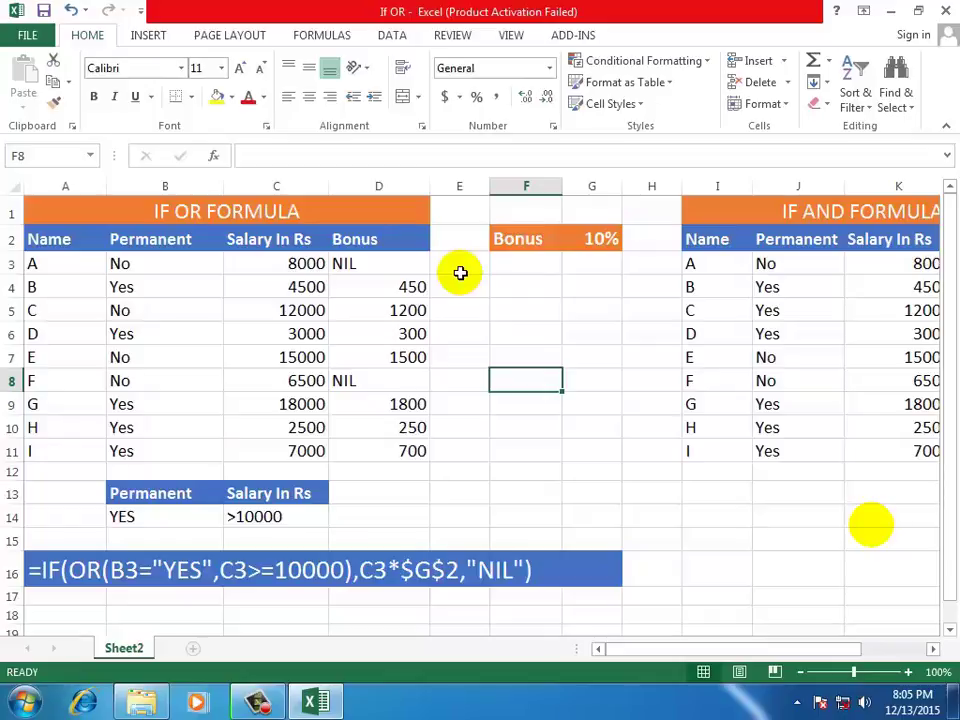
{"action": "left_click", "coordinate": [455, 282]}
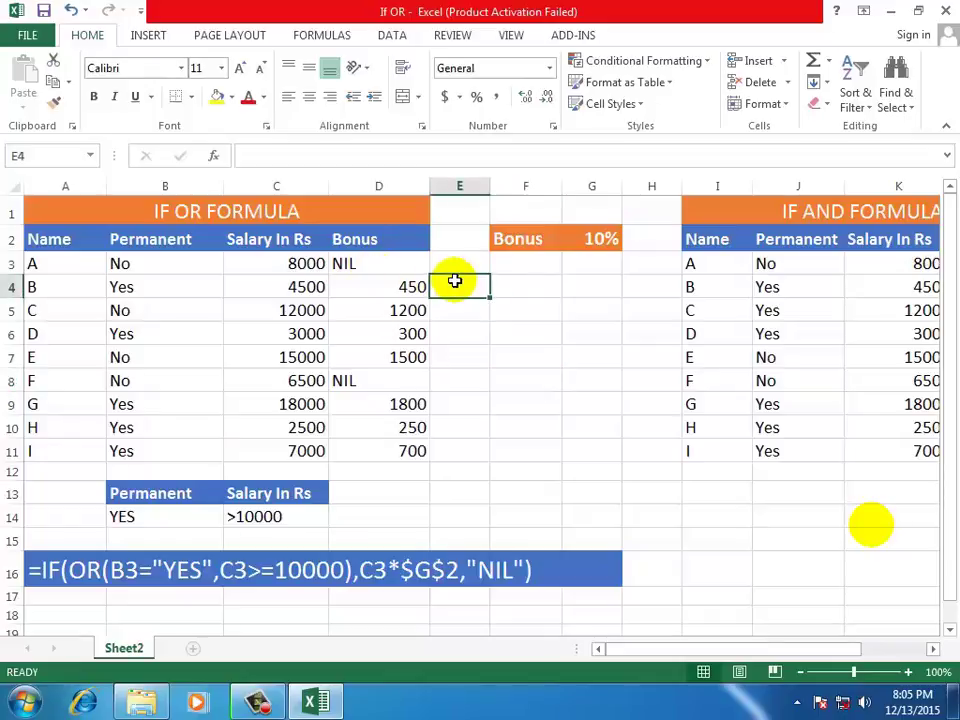
{"action": "left_click_drag", "start_coordinate": [45, 240], "coordinate": [43, 443]}
{"action": "left_click", "coordinate": [214, 317]}
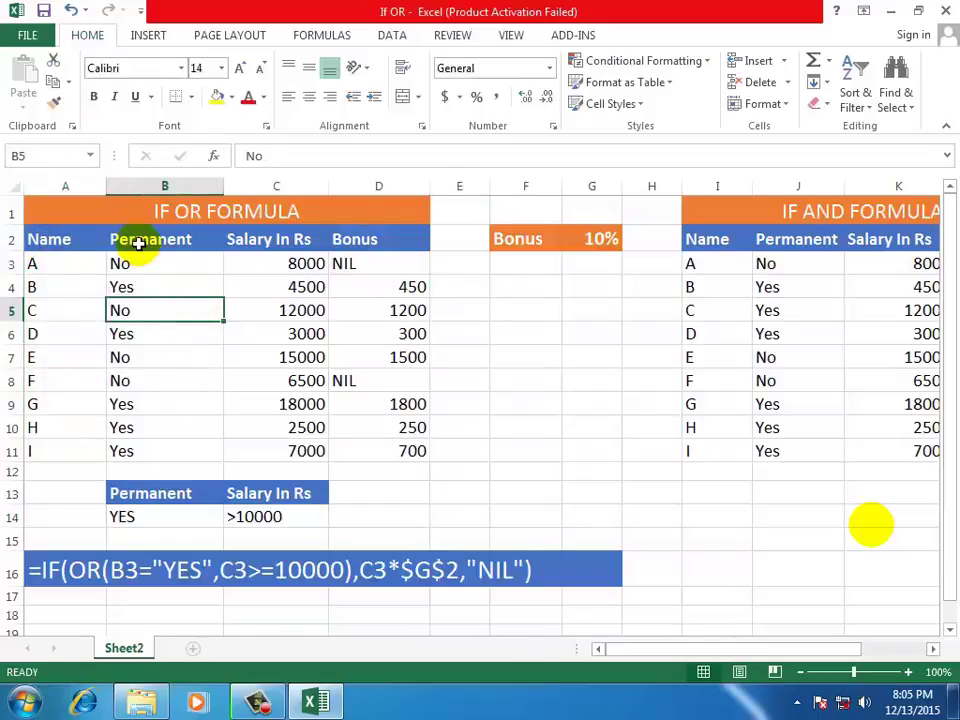
{"action": "left_click", "coordinate": [137, 248]}
{"action": "left_click_drag", "start_coordinate": [138, 250], "coordinate": [133, 450]}
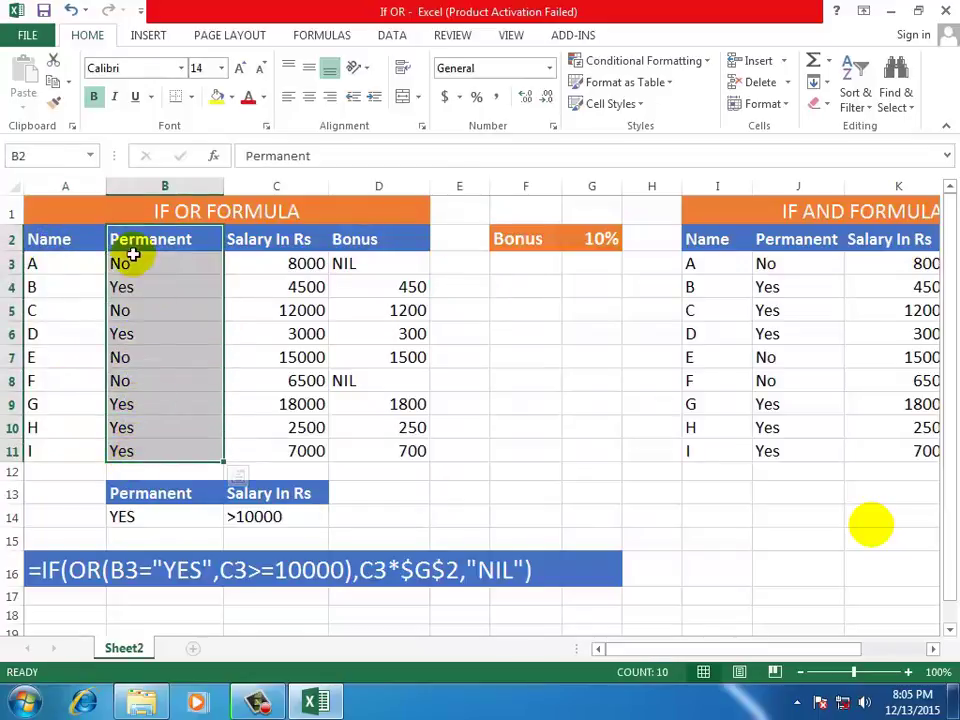
{"action": "left_click", "coordinate": [136, 286]}
{"action": "left_click", "coordinate": [139, 316]}
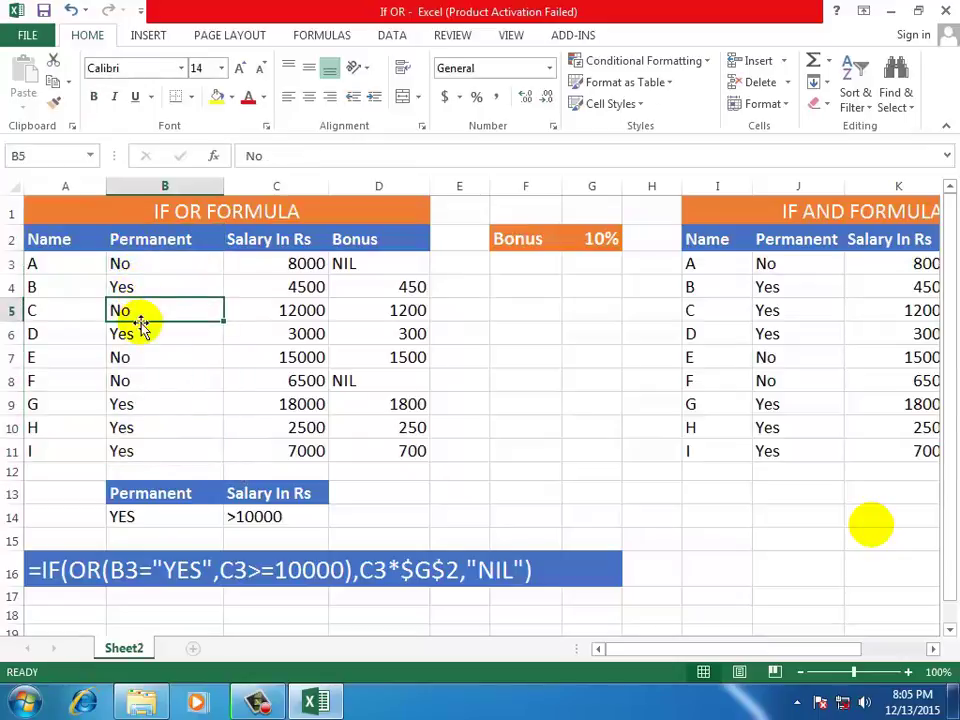
{"action": "left_click", "coordinate": [135, 361]}
{"action": "left_click", "coordinate": [133, 400]}
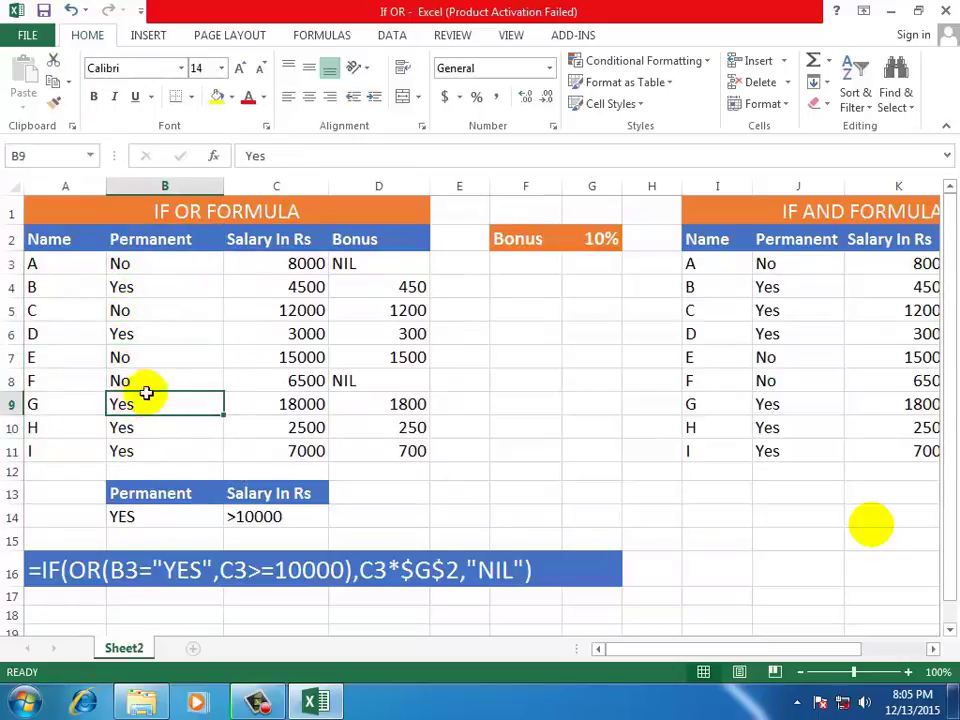
Review the salaries, the YES and >10000 criteria, and the 10% bonus rate in G2
{"action": "left_click", "coordinate": [256, 239]}
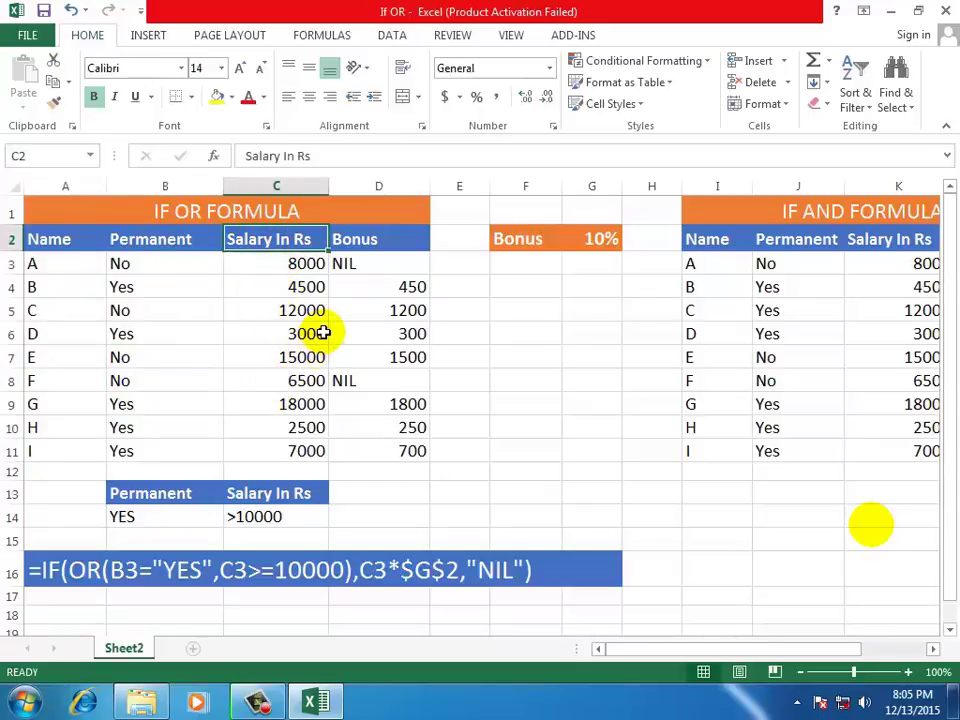
{"action": "left_click", "coordinate": [171, 495]}
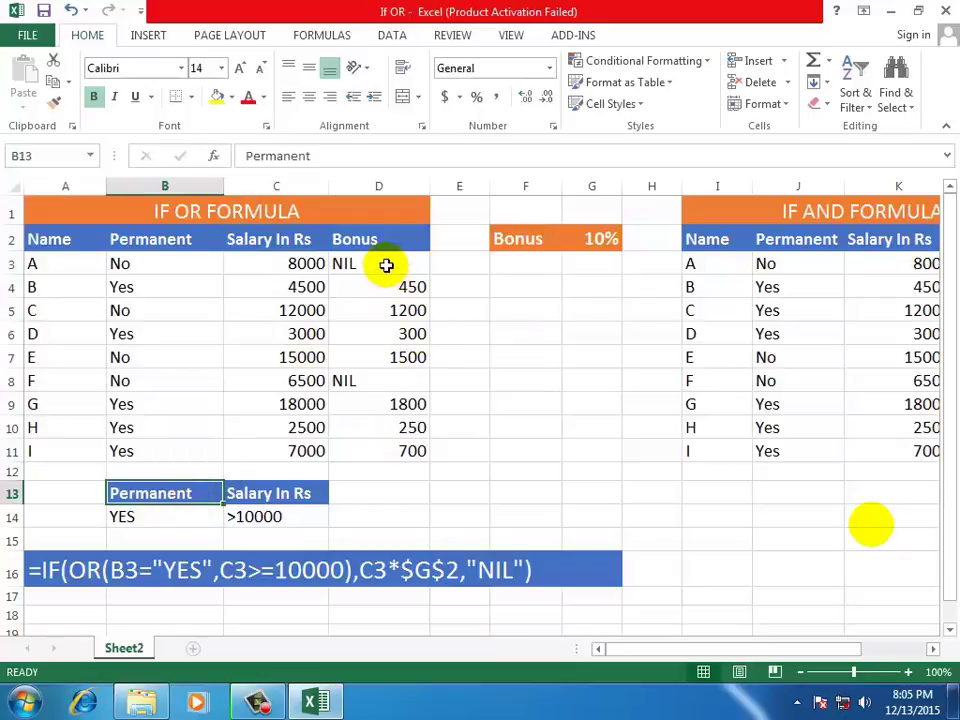
{"action": "left_click", "coordinate": [596, 240]}
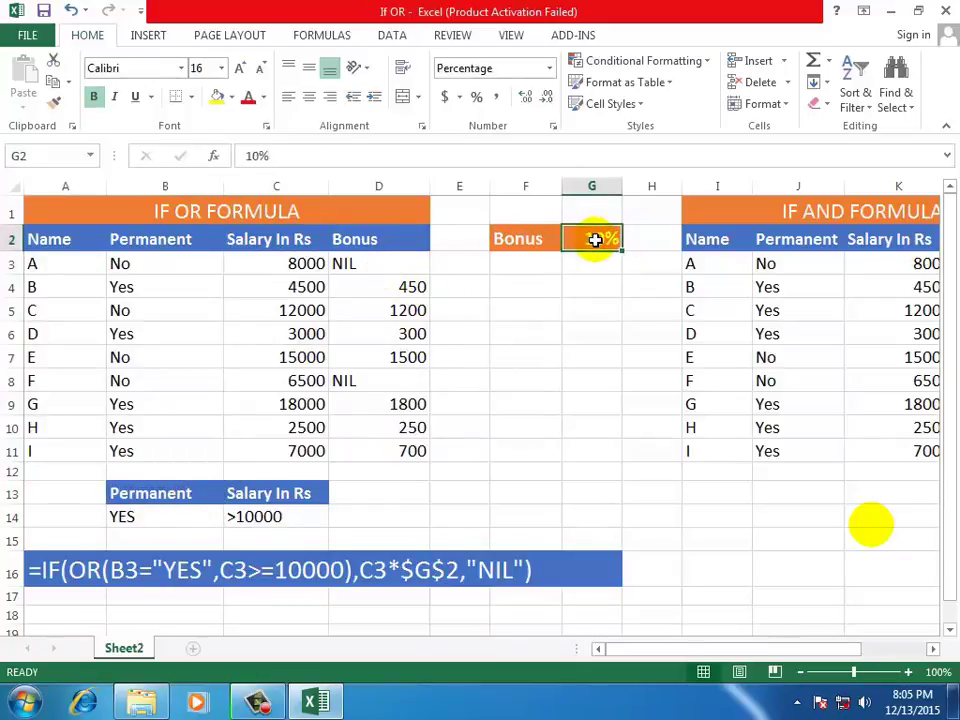
{"action": "left_click", "coordinate": [297, 267]}
{"action": "left_click", "coordinate": [500, 266]}
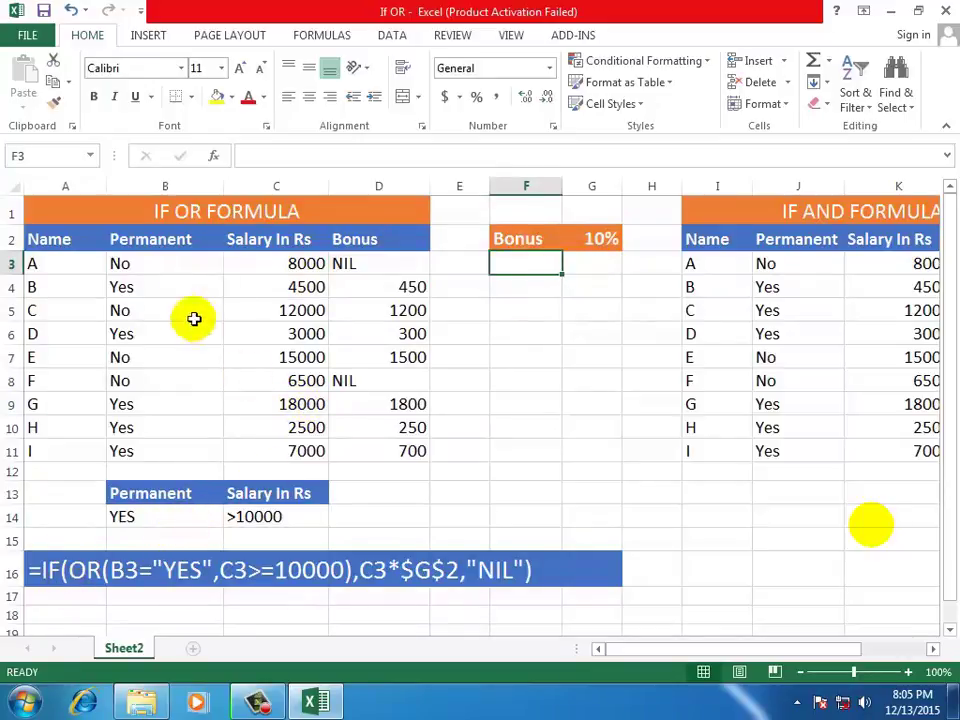
{"action": "left_click_drag", "start_coordinate": [150, 262], "coordinate": [158, 445]}
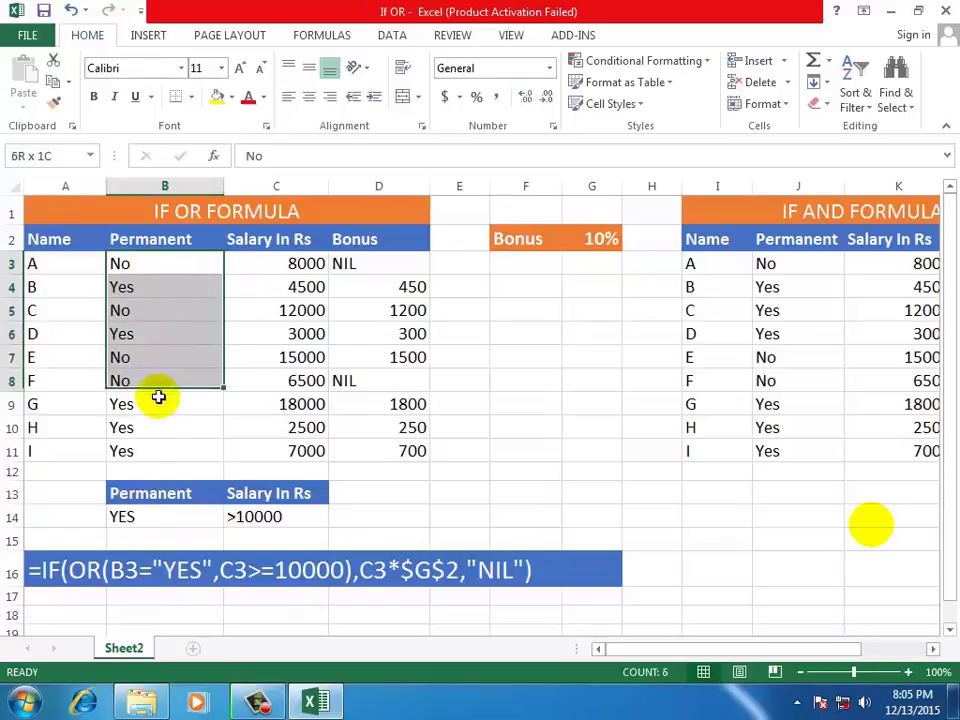
{"action": "left_click", "coordinate": [157, 286]}
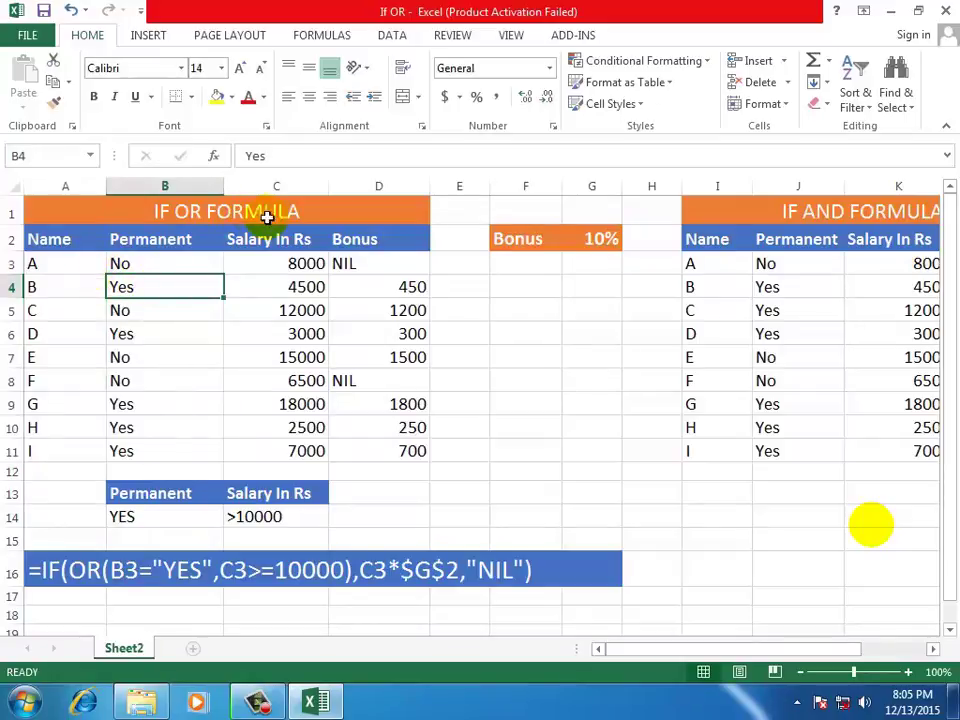
{"action": "left_click", "coordinate": [289, 315]}
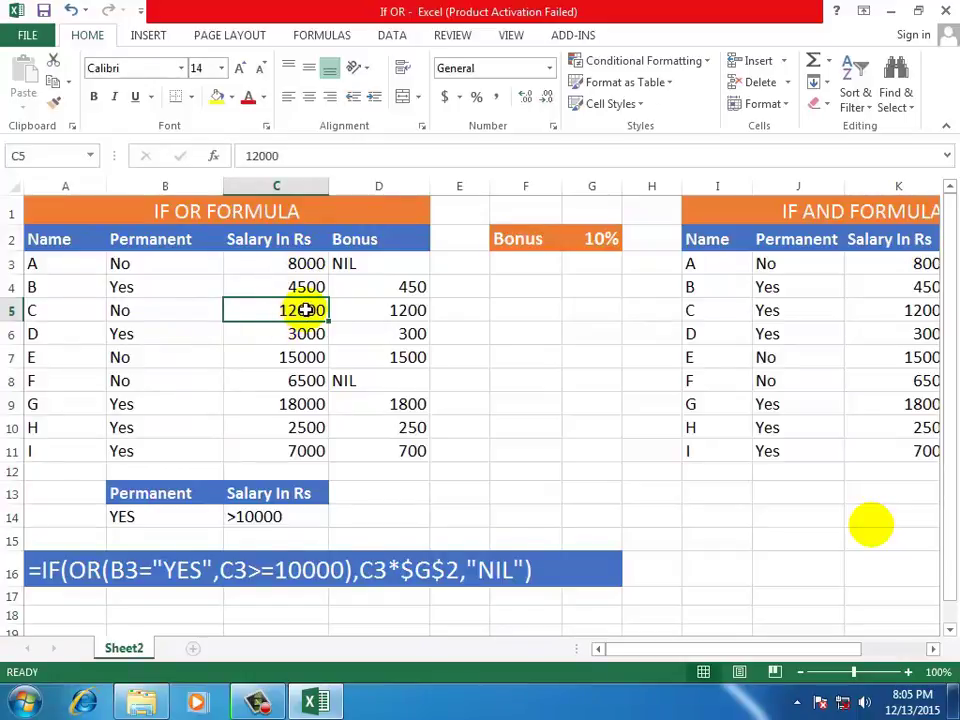
{"action": "left_click", "coordinate": [135, 516]}
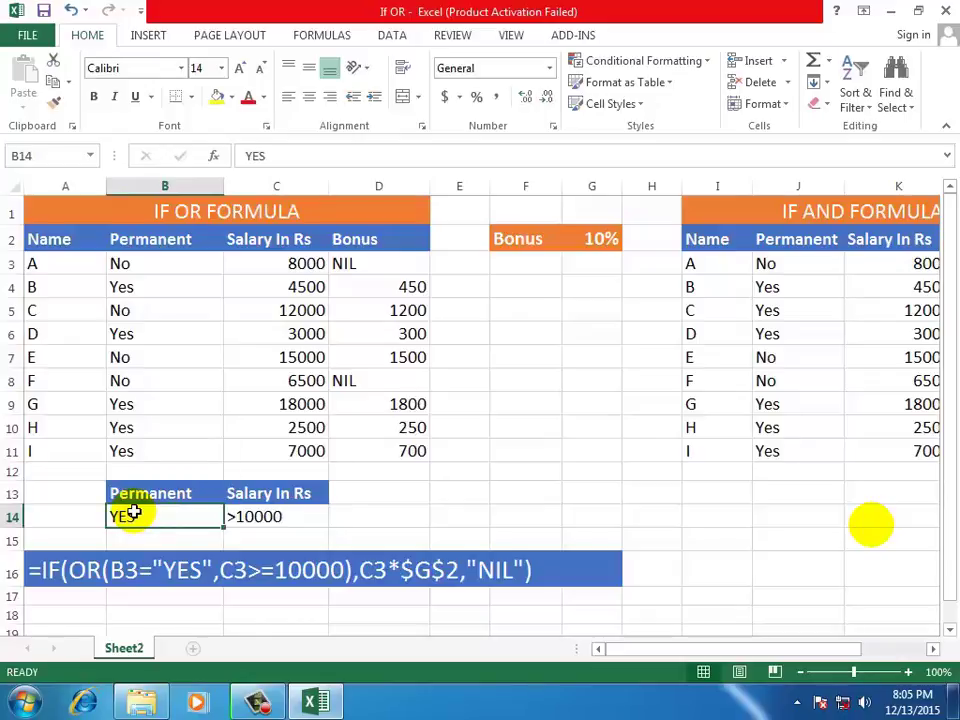
{"action": "left_click", "coordinate": [272, 516]}
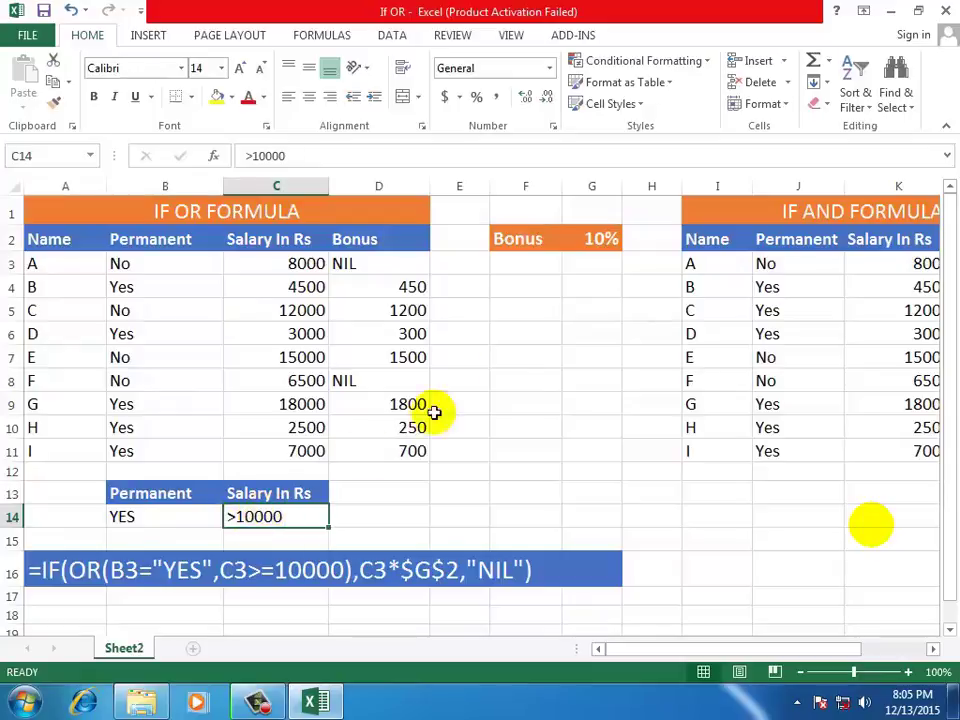
{"action": "left_click", "coordinate": [603, 238]}
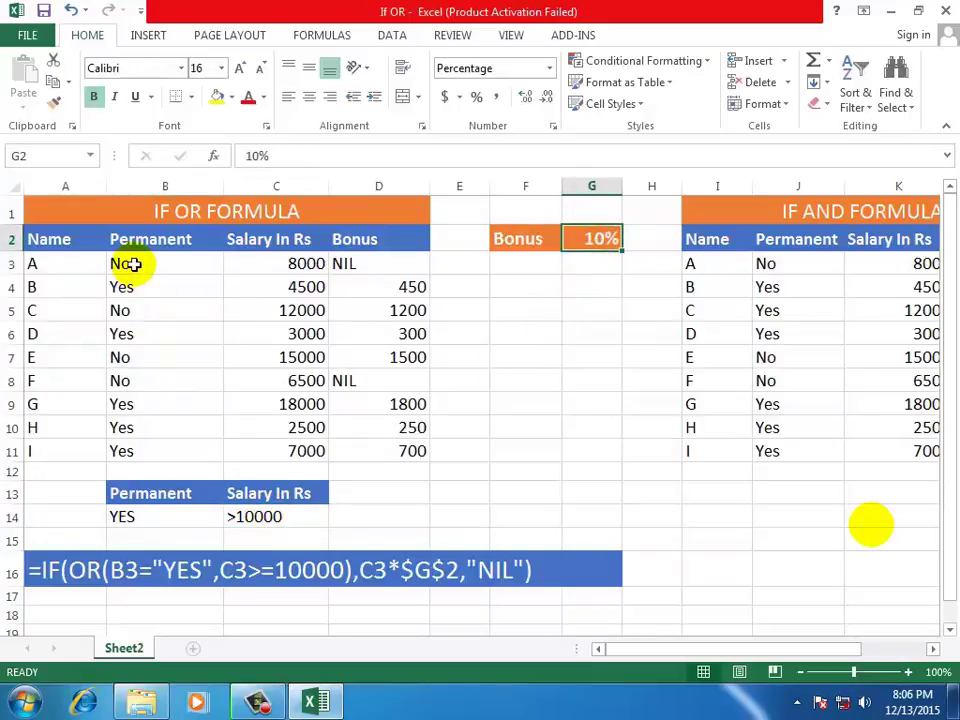
{"action": "left_click", "coordinate": [307, 263]}
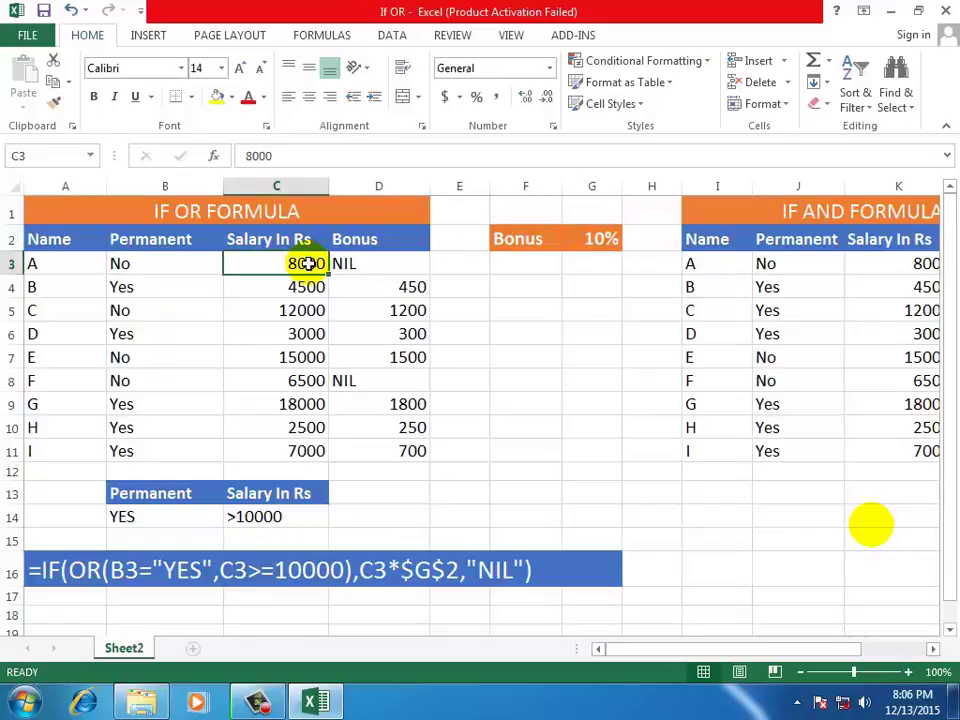
{"action": "left_click", "coordinate": [527, 328]}
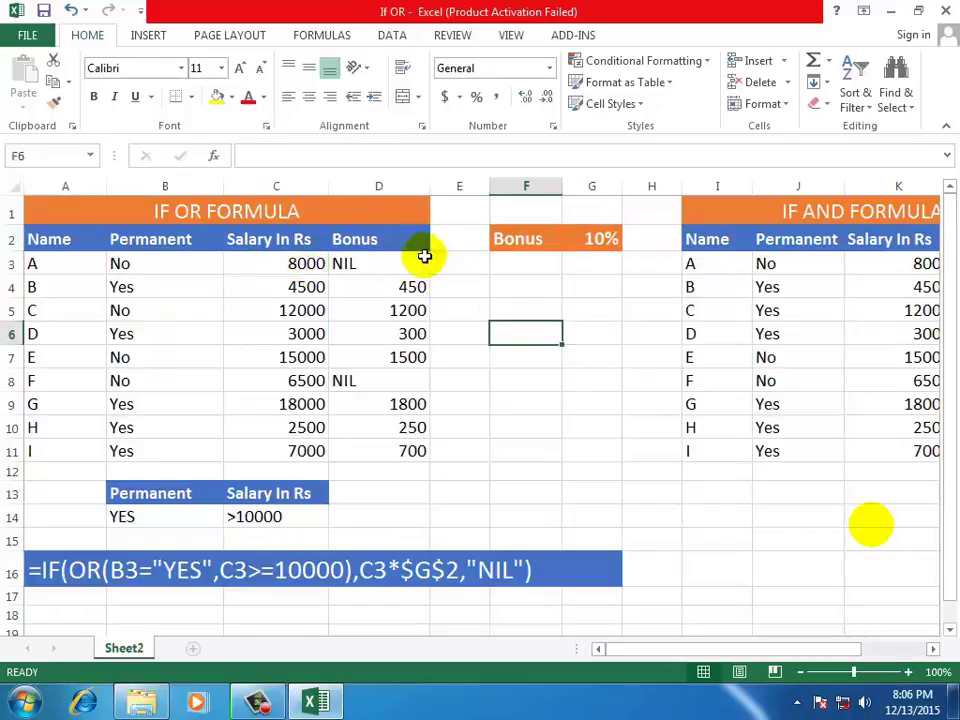
Clear the old Bonus values in column D and start =IF(OR( in D3
{"action": "left_click_drag", "start_coordinate": [381, 263], "coordinate": [392, 457]}
{"action": "key", "text": "Delete"}
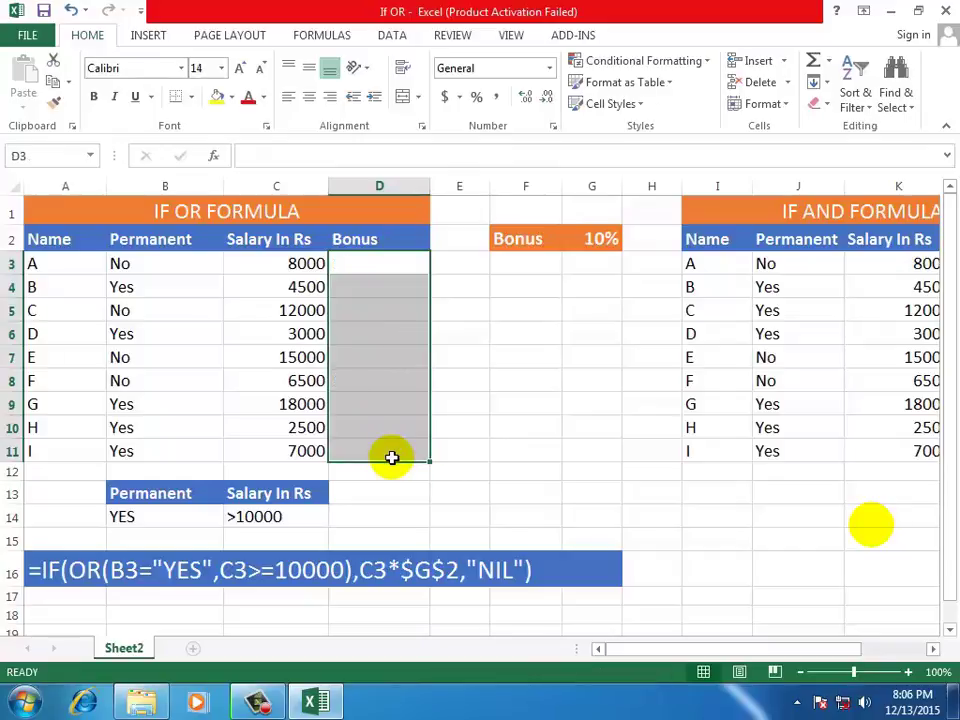
{"action": "left_click", "coordinate": [383, 268]}
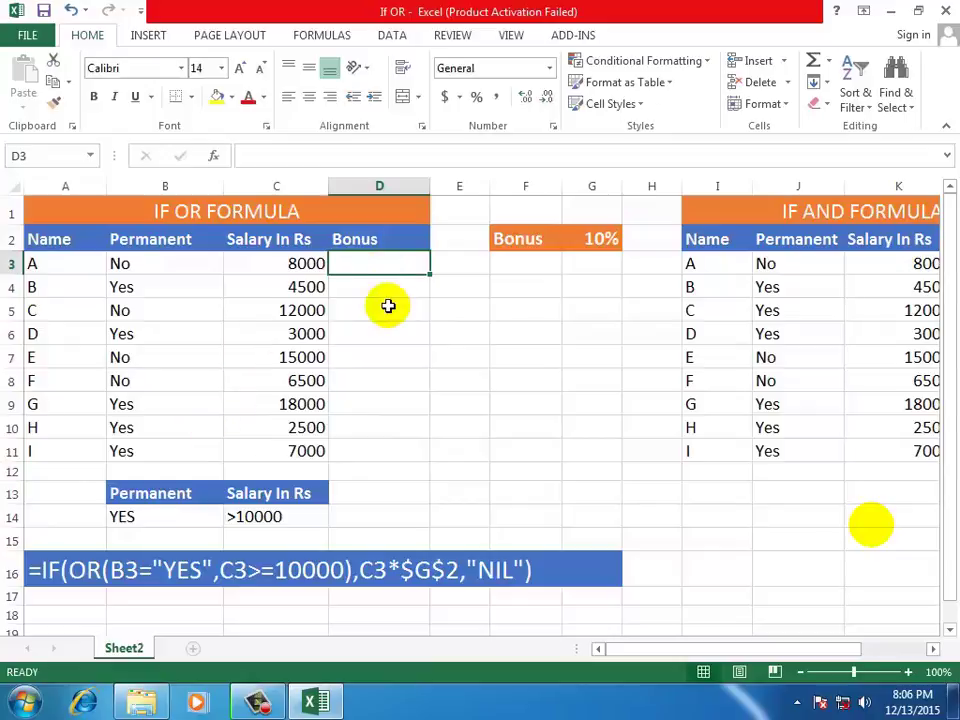
{"action": "type", "text": "="}
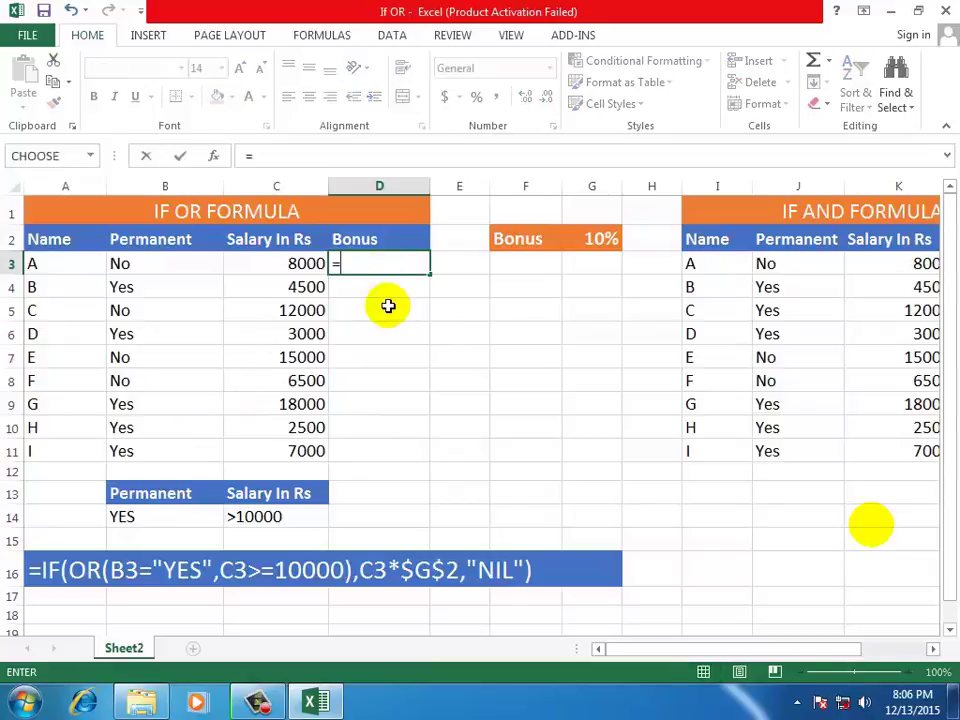
{"action": "type", "text": "IF"}
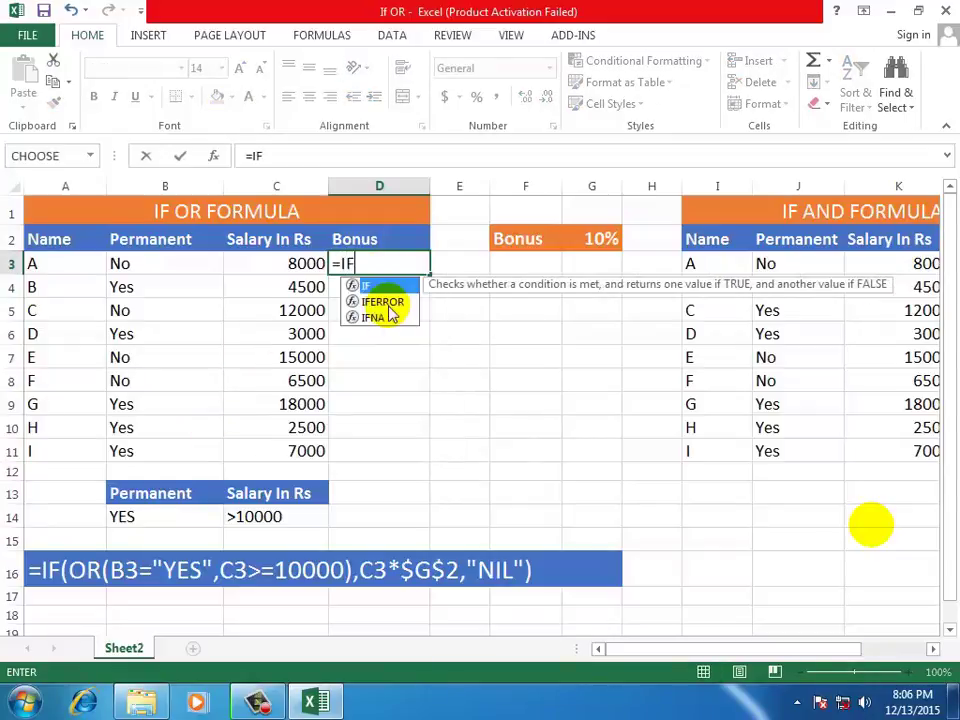
{"action": "type", "text": "("}
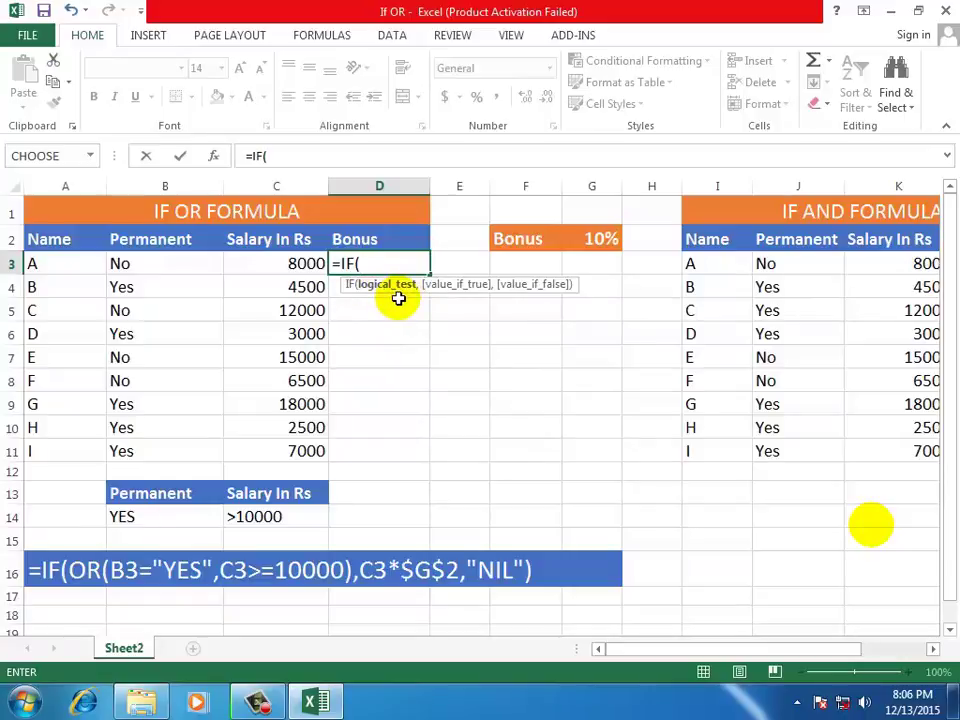
{"action": "type", "text": "OR"}
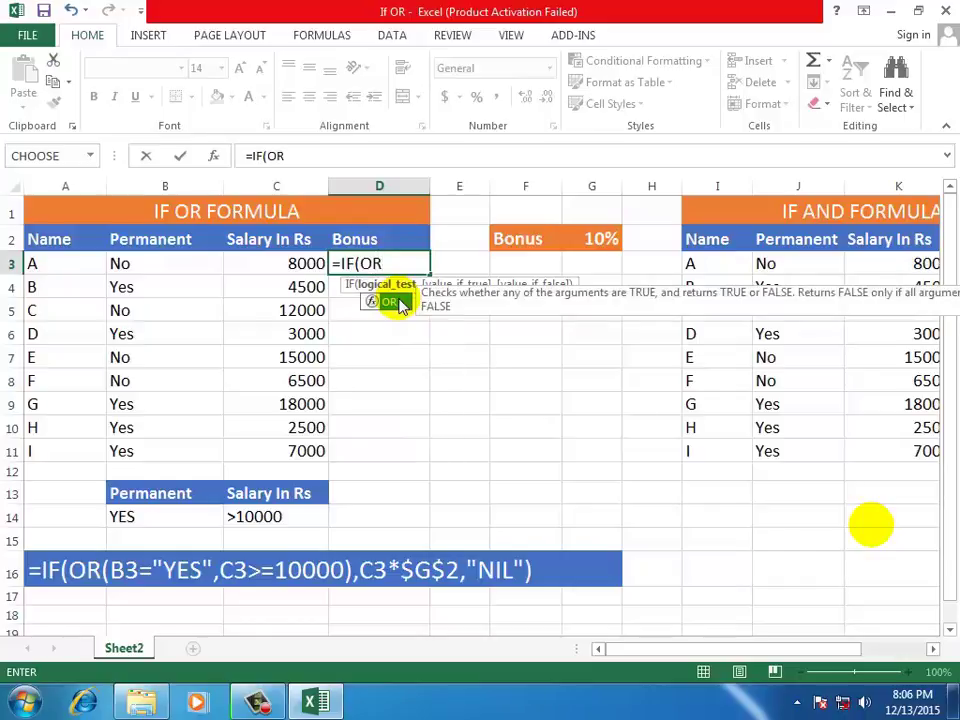
{"action": "type", "text": "("}
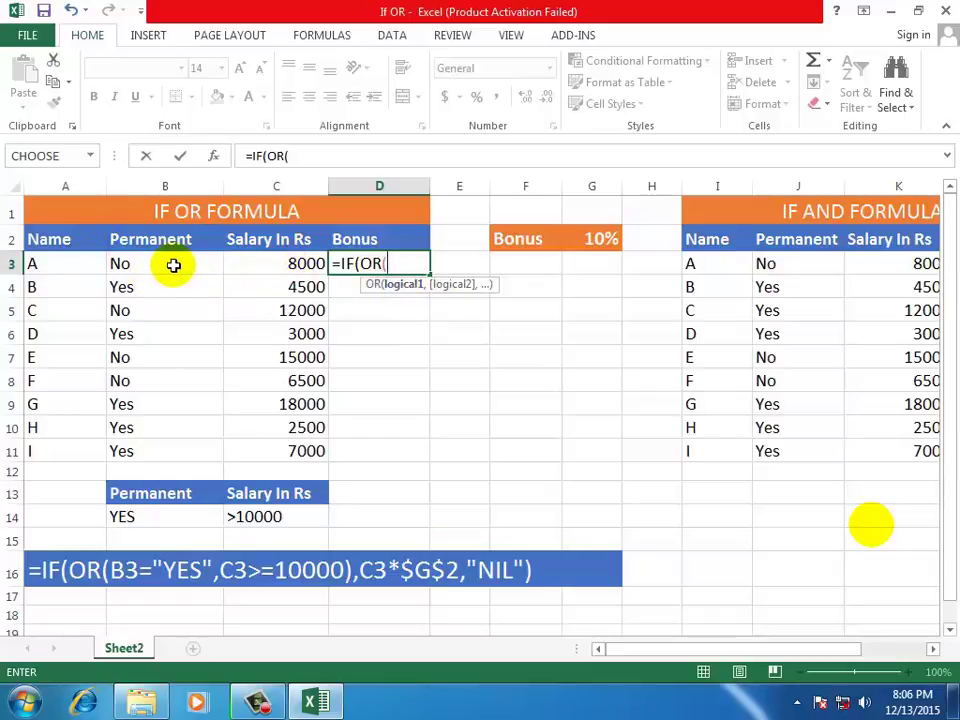
Complete the logical test as B3="YES", C3>=10000, closing the OR
{"action": "left_click", "coordinate": [146, 265]}
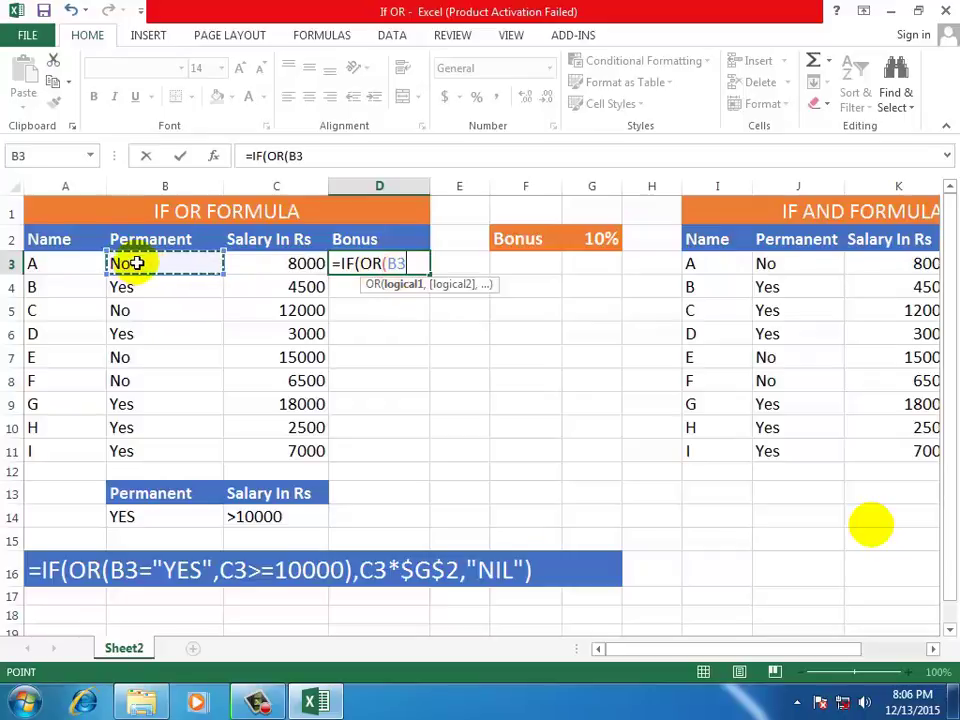
{"action": "type", "text": "=\"YES"}
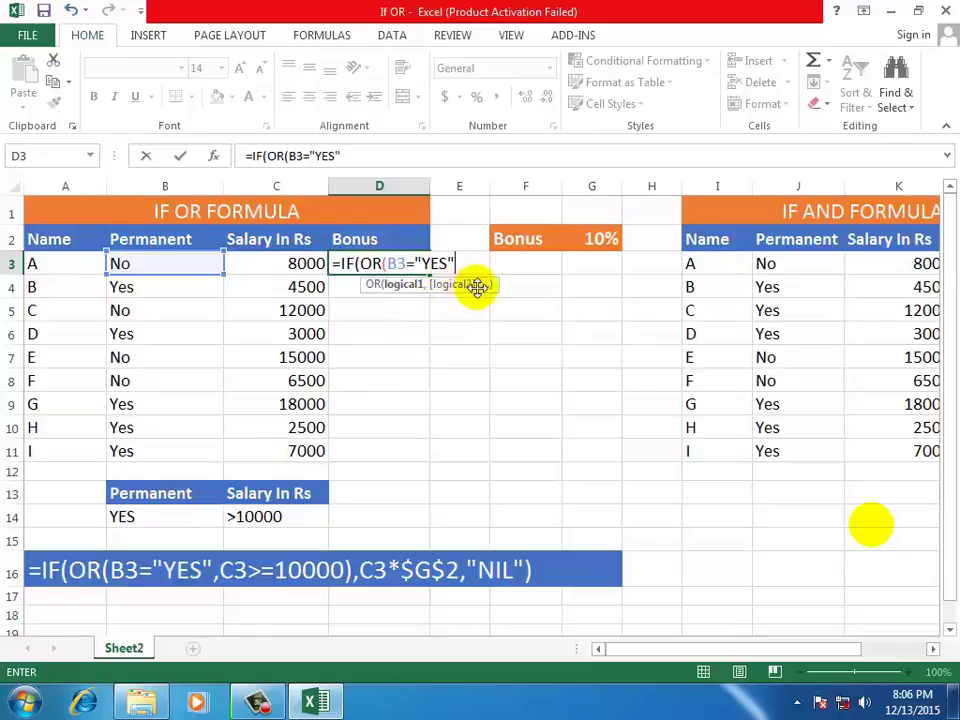
{"action": "type", "text": ","}
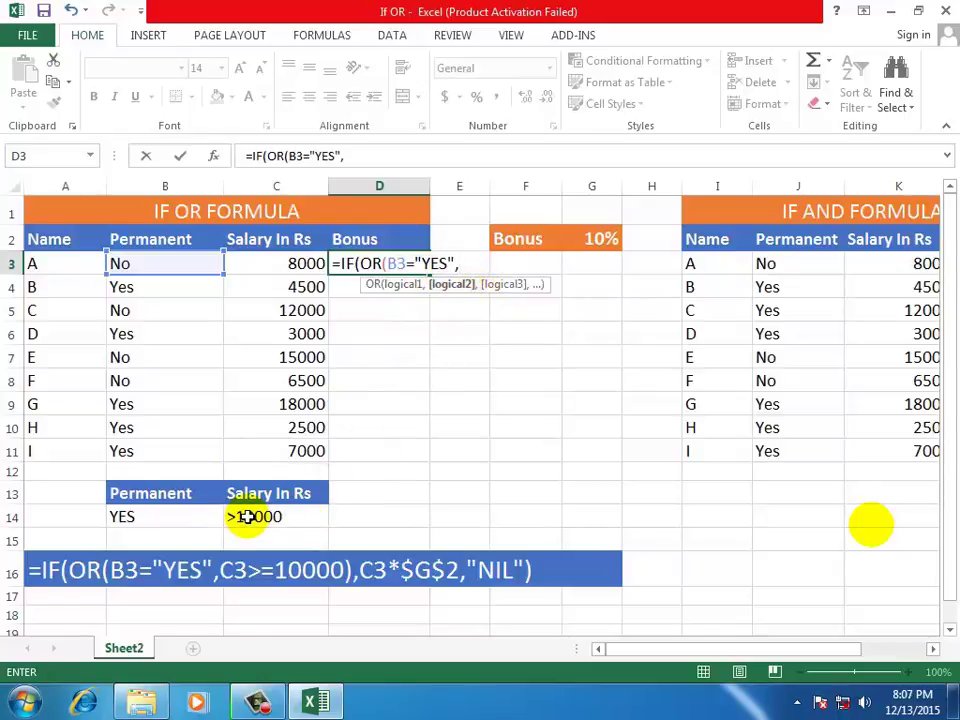
{"action": "left_click", "coordinate": [283, 264]}
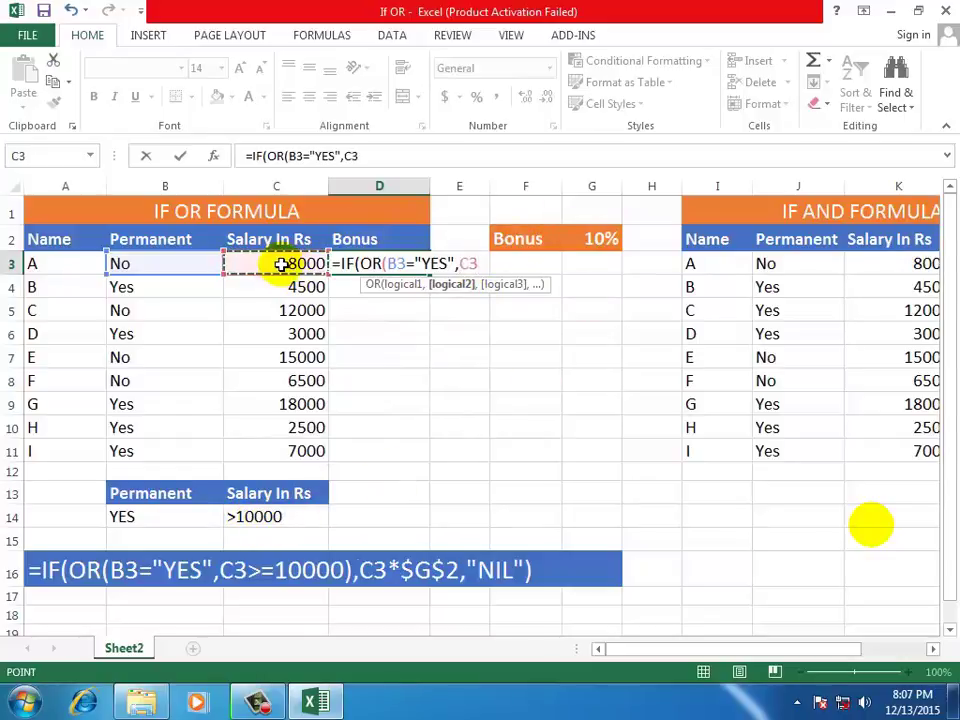
{"action": "type", "text": ">=10000"}
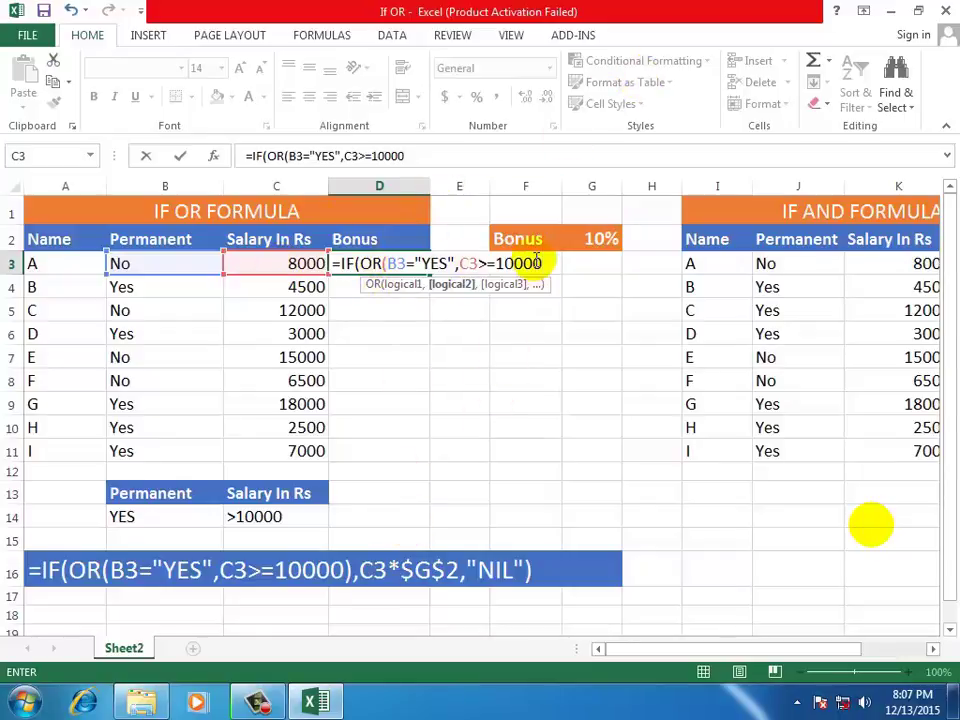
{"action": "key", "text": "Right"}
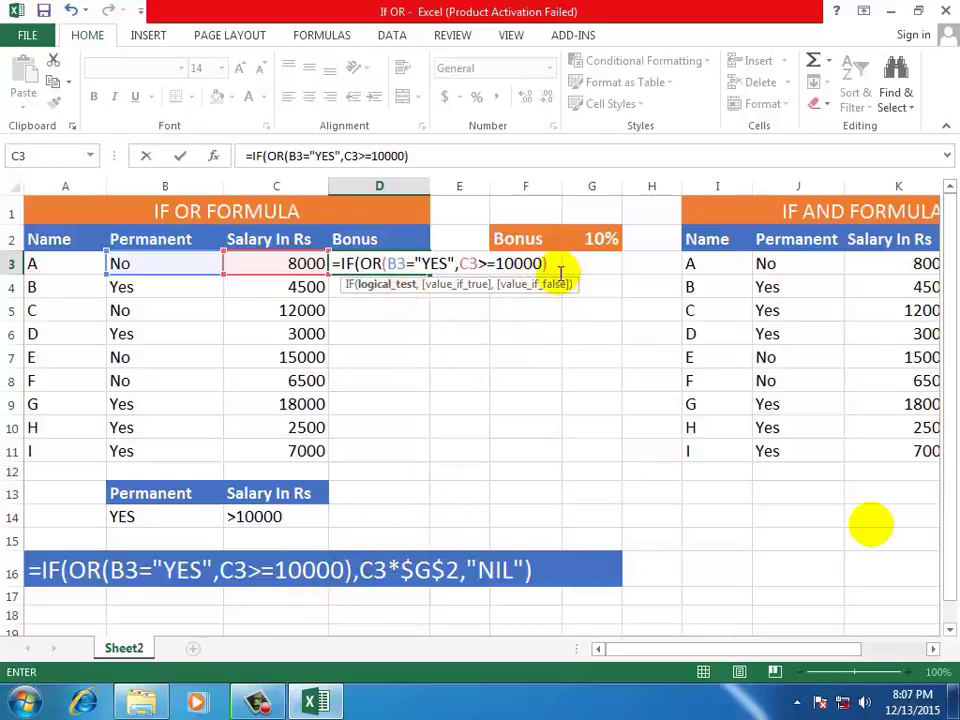
{"action": "type", "text": ","}
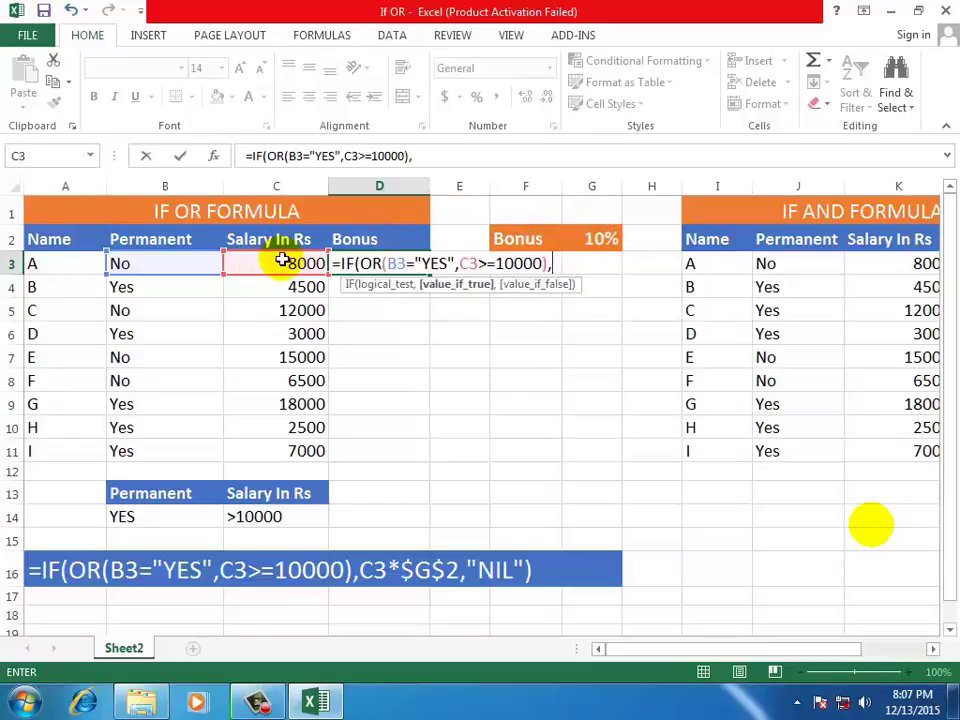
Finish the formula with C3*$G$2 as the bonus and "NIL" otherwise
{"action": "left_click", "coordinate": [284, 262]}
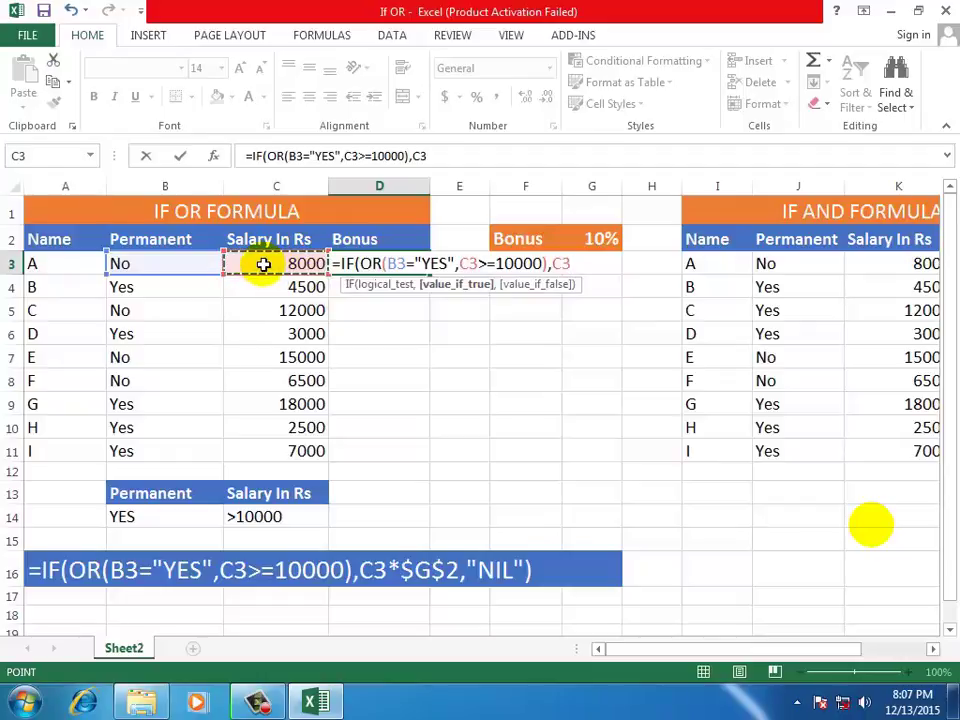
{"action": "type", "text": "*"}
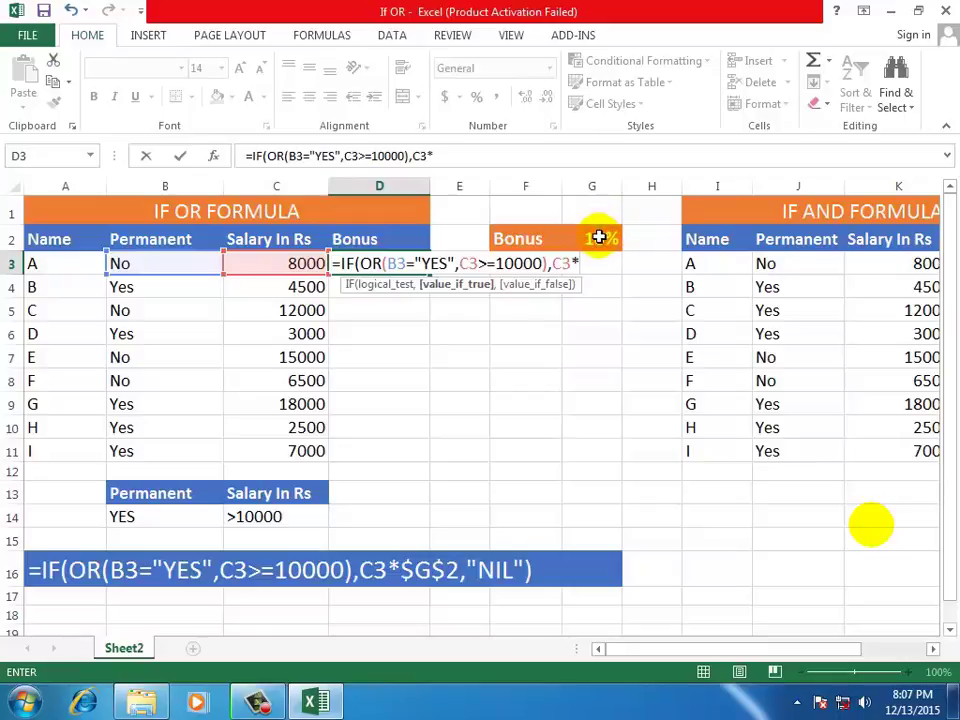
{"action": "left_click", "coordinate": [598, 237]}
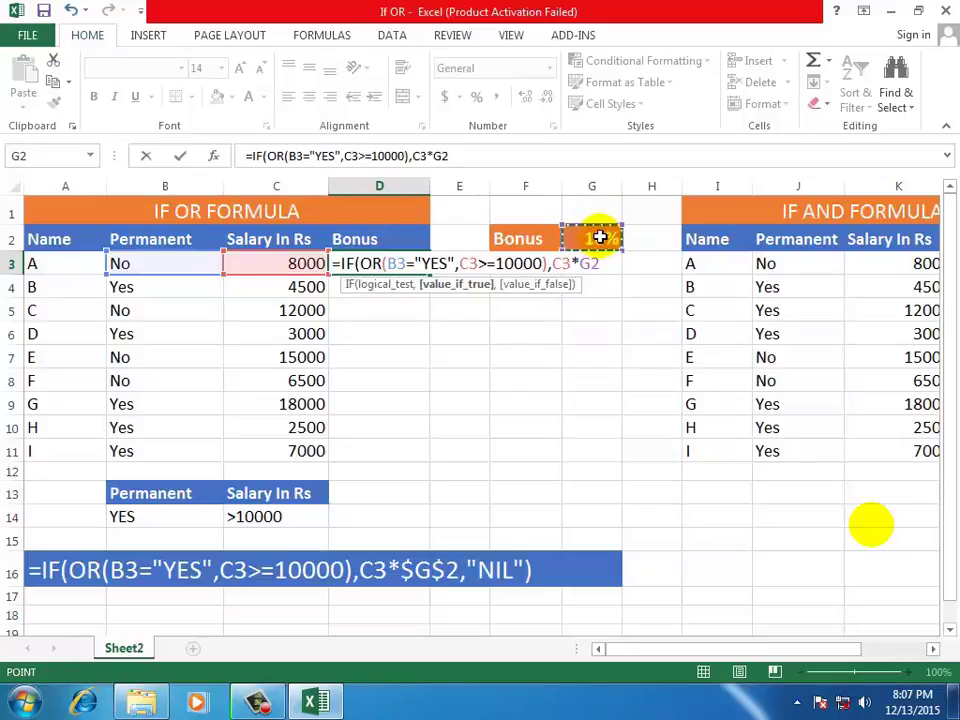
{"action": "key", "text": "F4"}
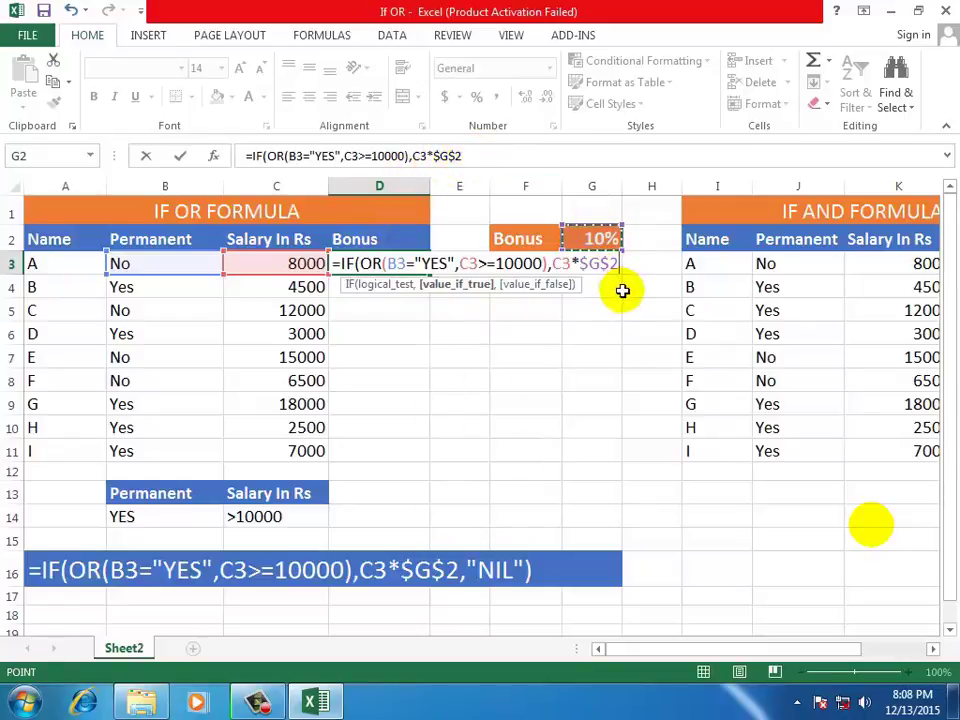
{"action": "type", "text": ","}
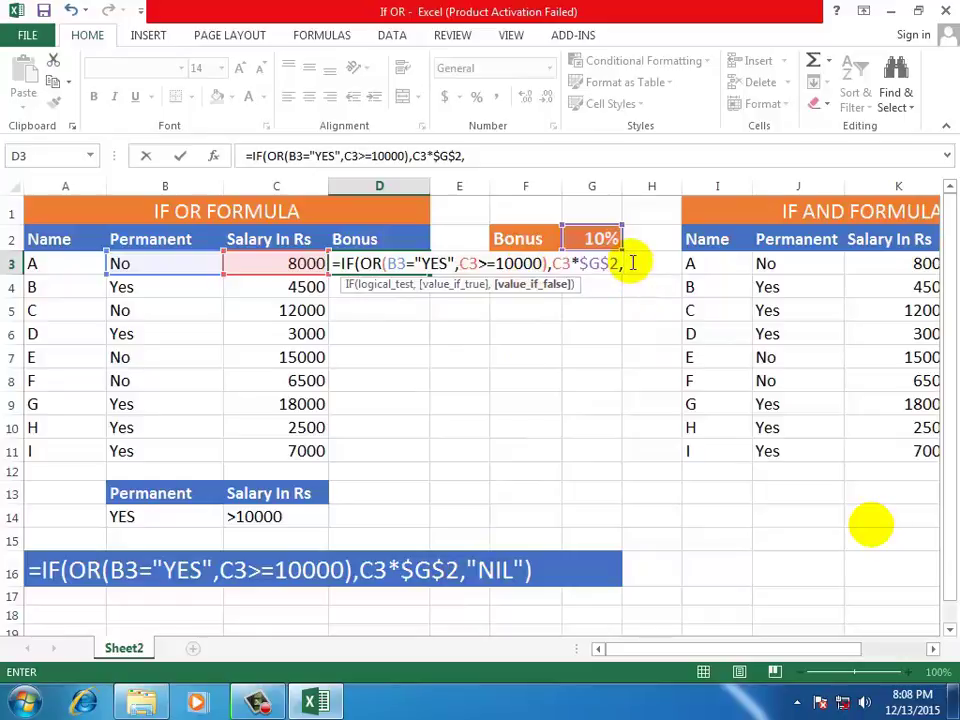
{"action": "type", "text": "\"NIL"}
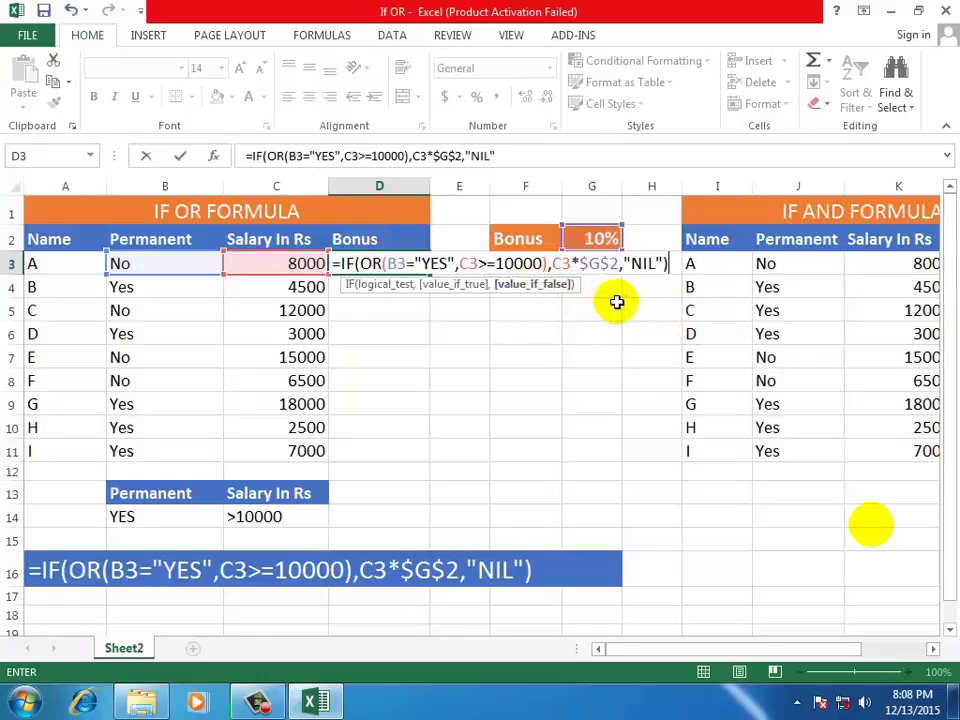
{"action": "key", "text": "Right"}
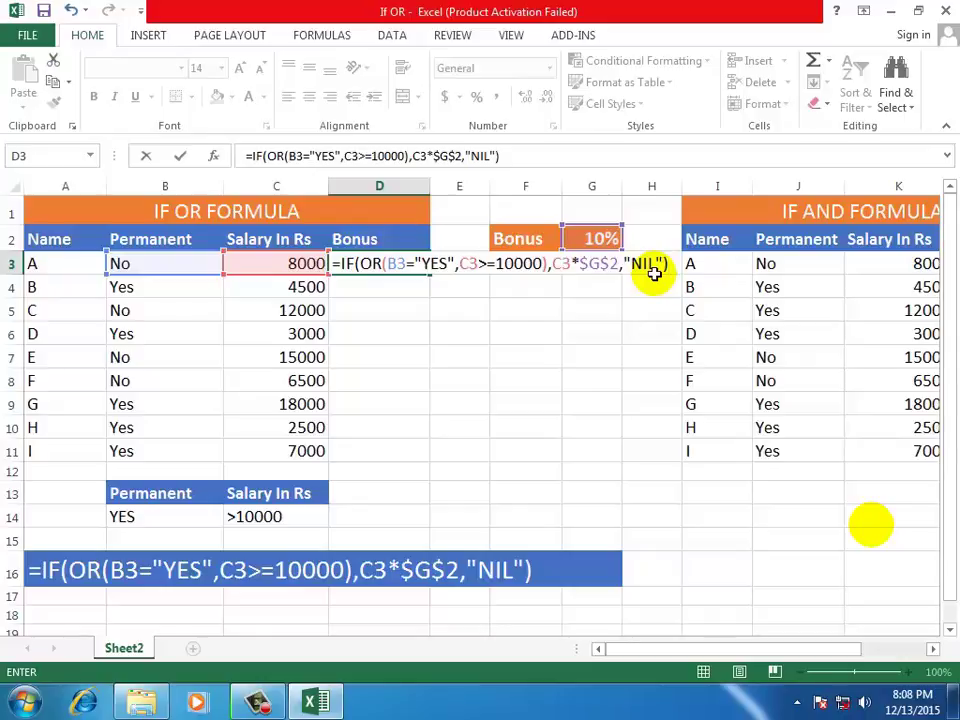
Enter the formula in D3 and fill it down through D11
{"action": "key", "text": "Return"}
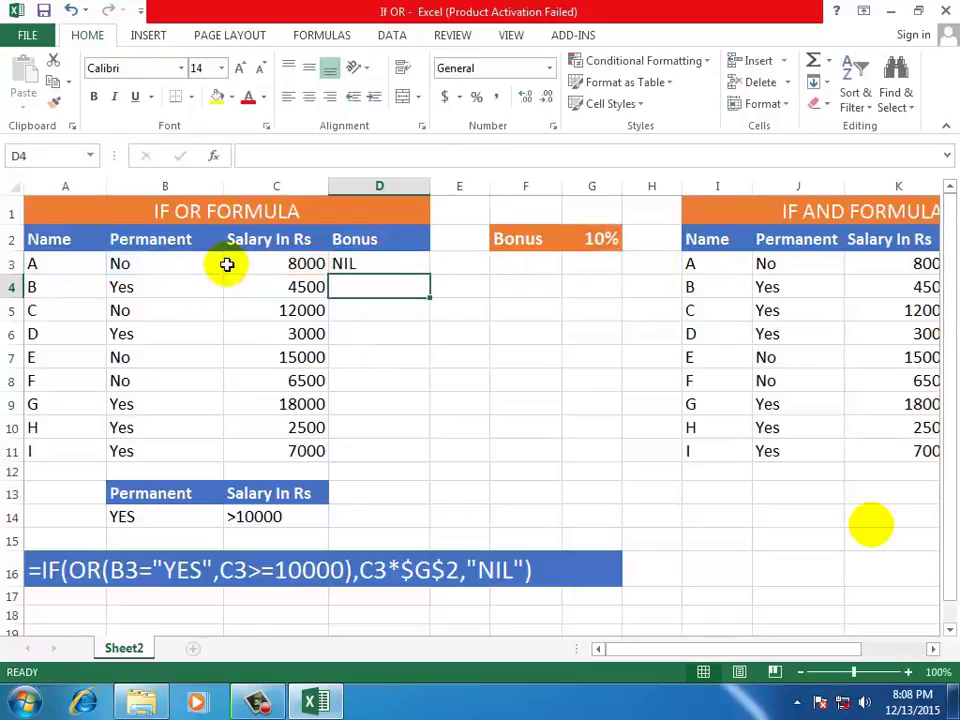
{"action": "left_click", "coordinate": [350, 262]}
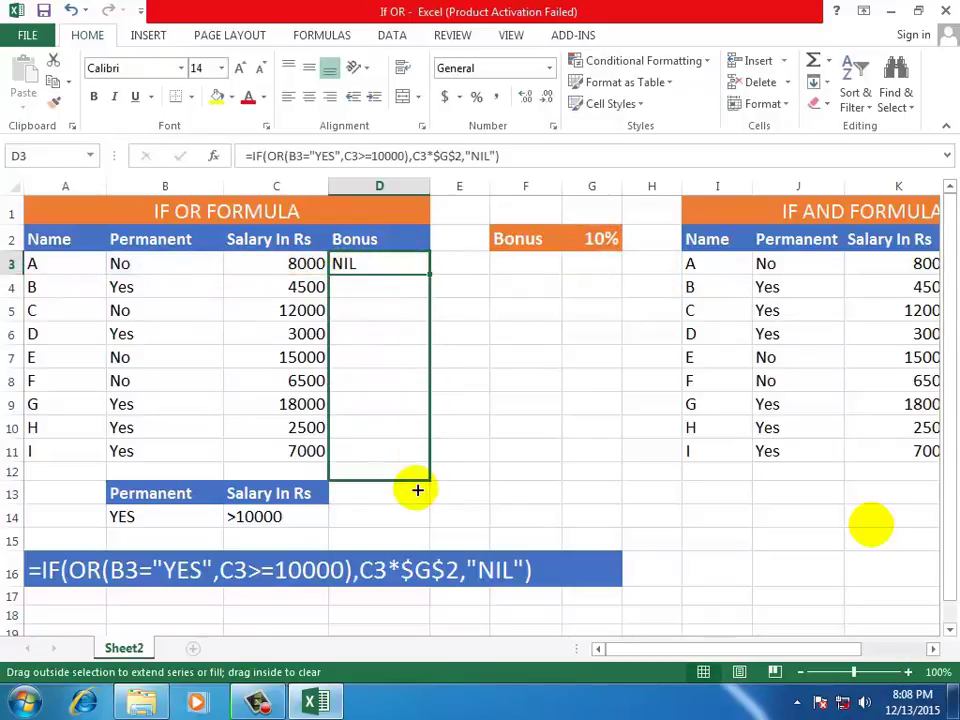
{"action": "left_click_drag", "start_coordinate": [432, 327], "coordinate": [418, 460]}
{"action": "left_click", "coordinate": [114, 262]}
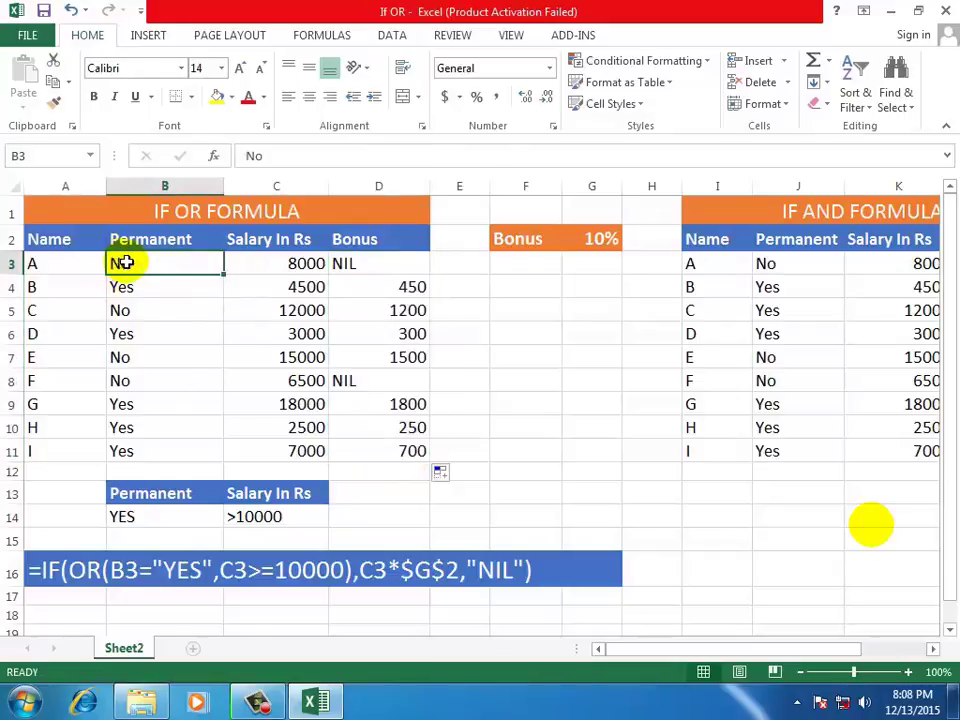
{"action": "left_click", "coordinate": [274, 265]}
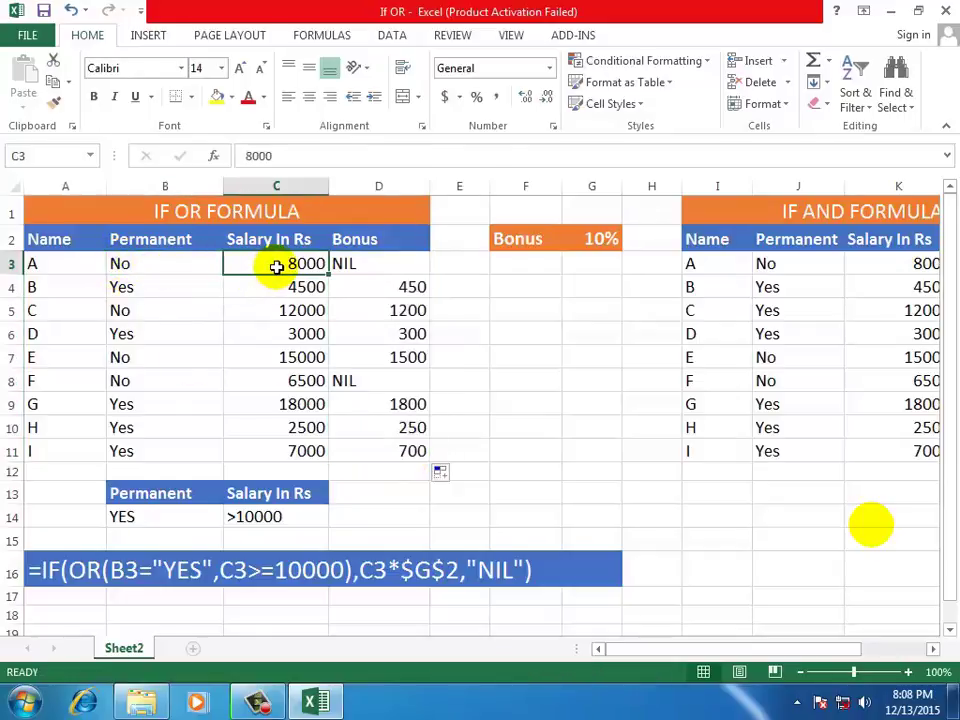
{"action": "left_click", "coordinate": [371, 260]}
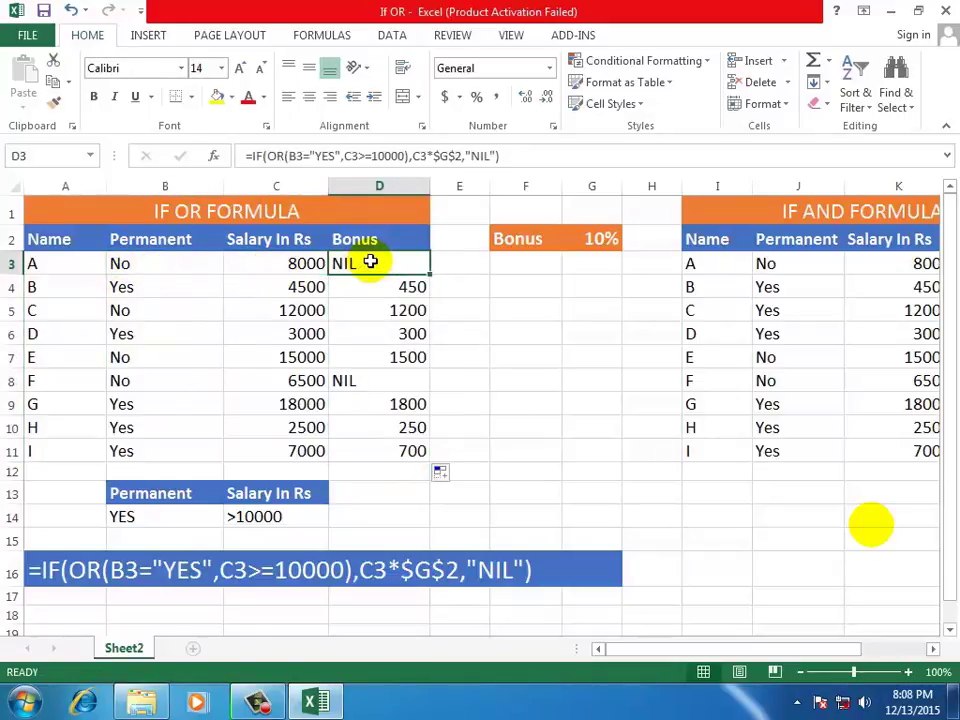
{"action": "left_click", "coordinate": [120, 288]}
{"action": "left_click", "coordinate": [401, 286]}
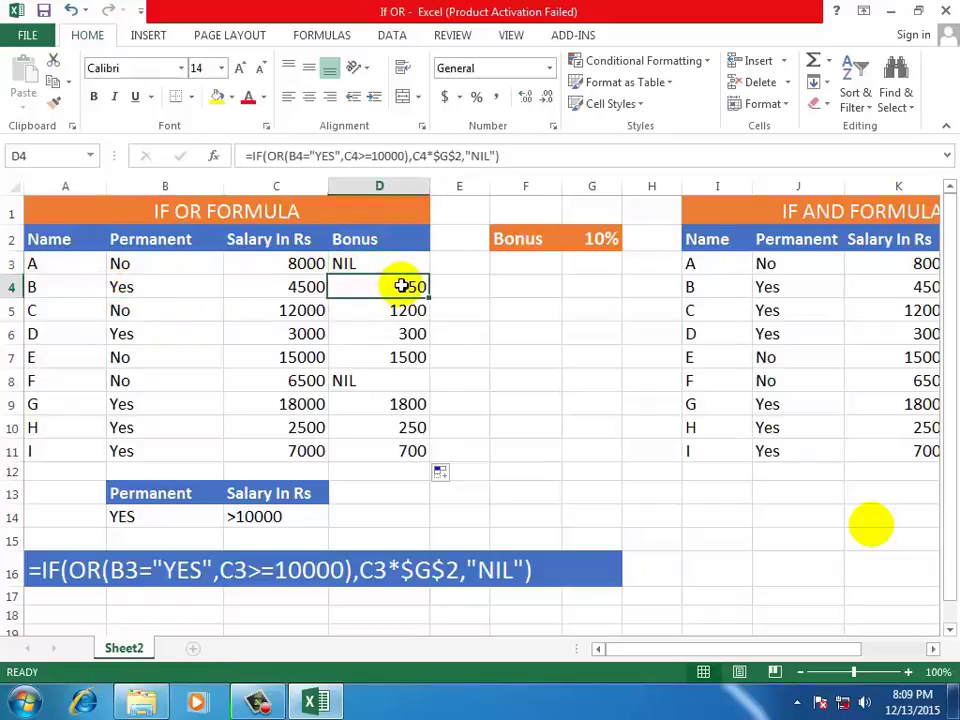
{"action": "left_click", "coordinate": [141, 310]}
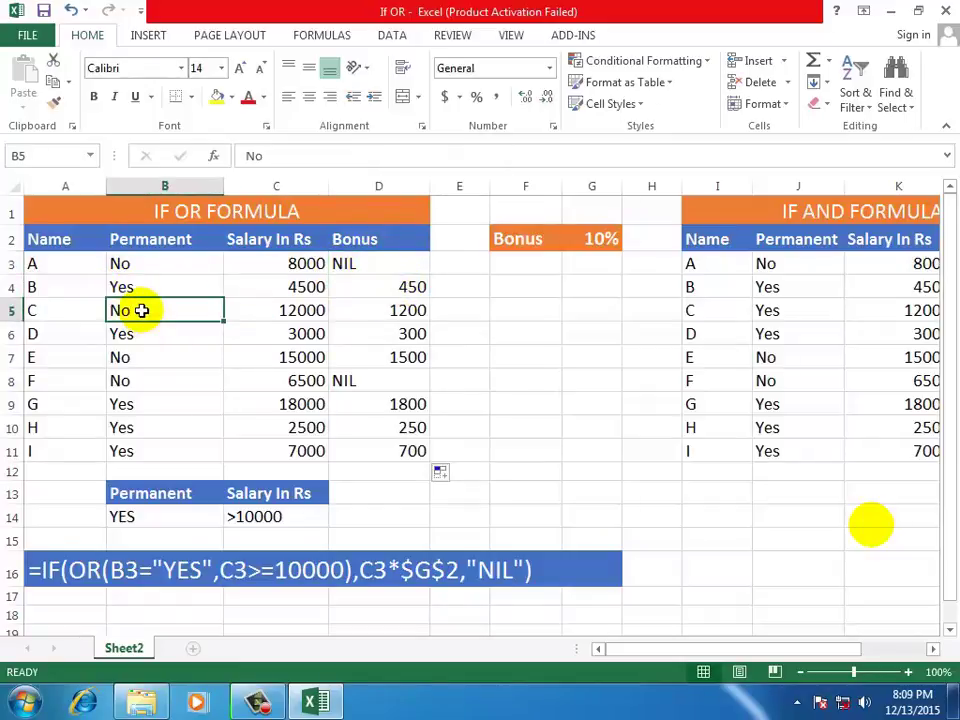
{"action": "left_click", "coordinate": [297, 310]}
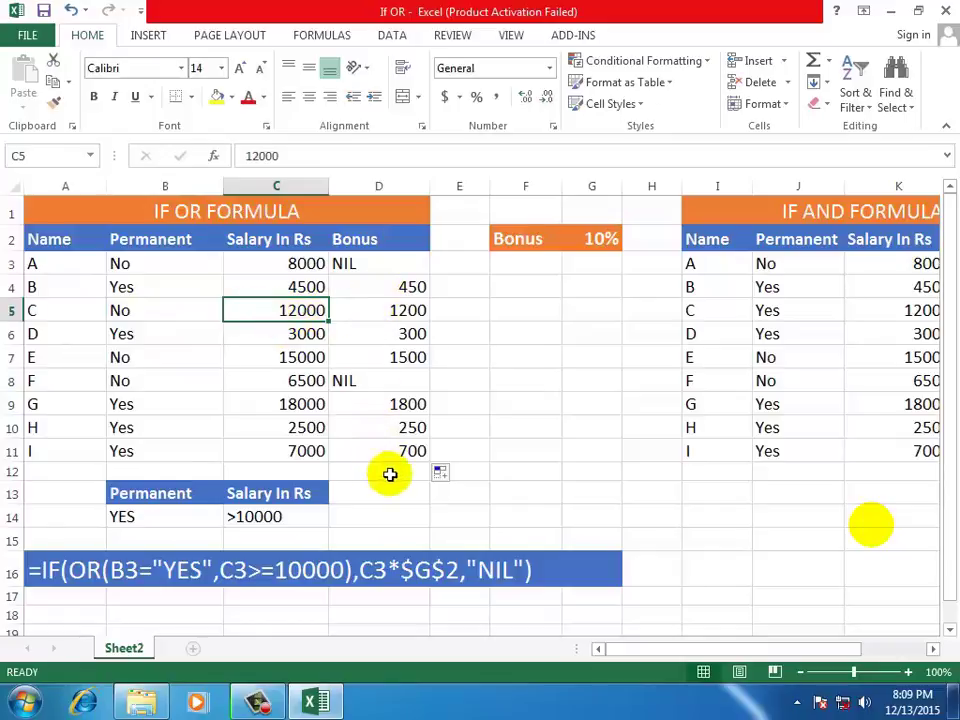
{"action": "left_click", "coordinate": [527, 461]}
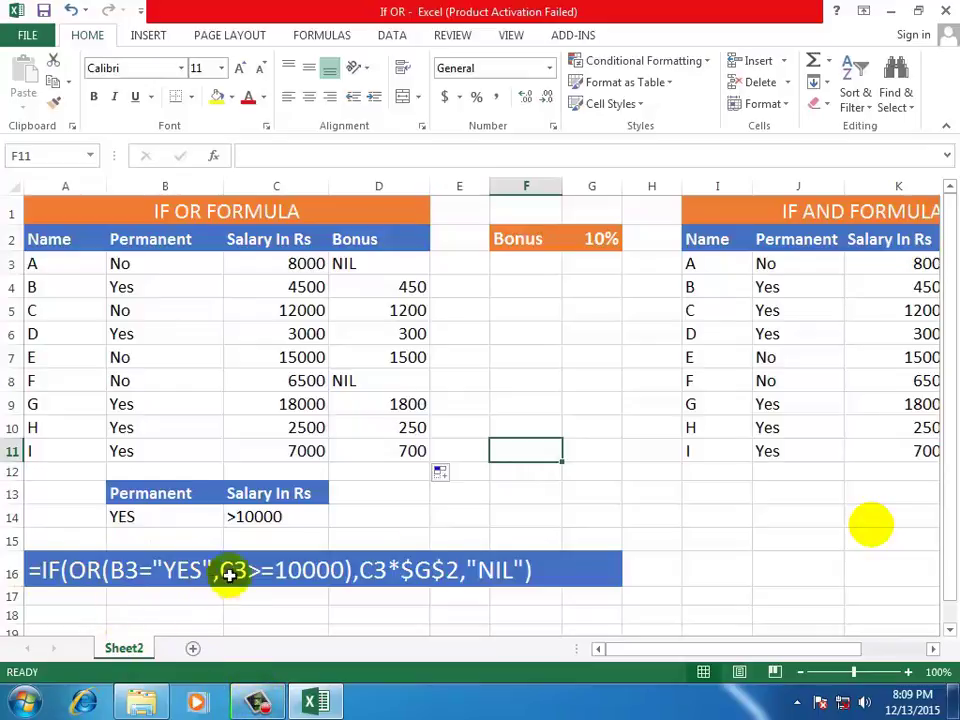
{"action": "left_click", "coordinate": [527, 424]}
{"action": "left_click", "coordinate": [516, 375]}
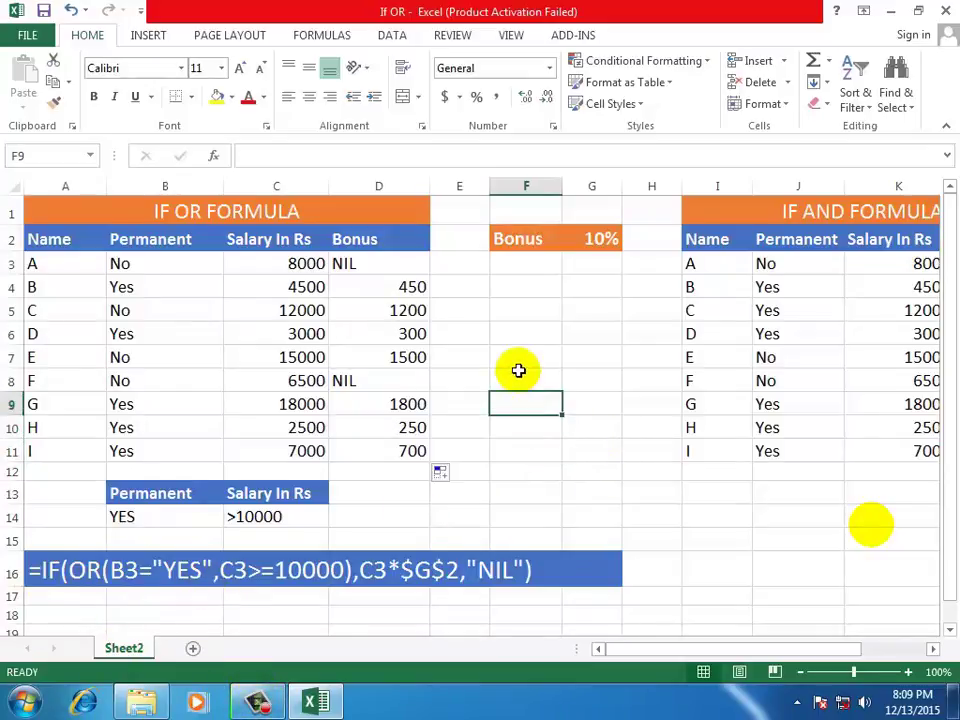
{"action": "left_click", "coordinate": [514, 332]}
{"action": "left_click", "coordinate": [513, 284]}
{"action": "left_click", "coordinate": [514, 261]}
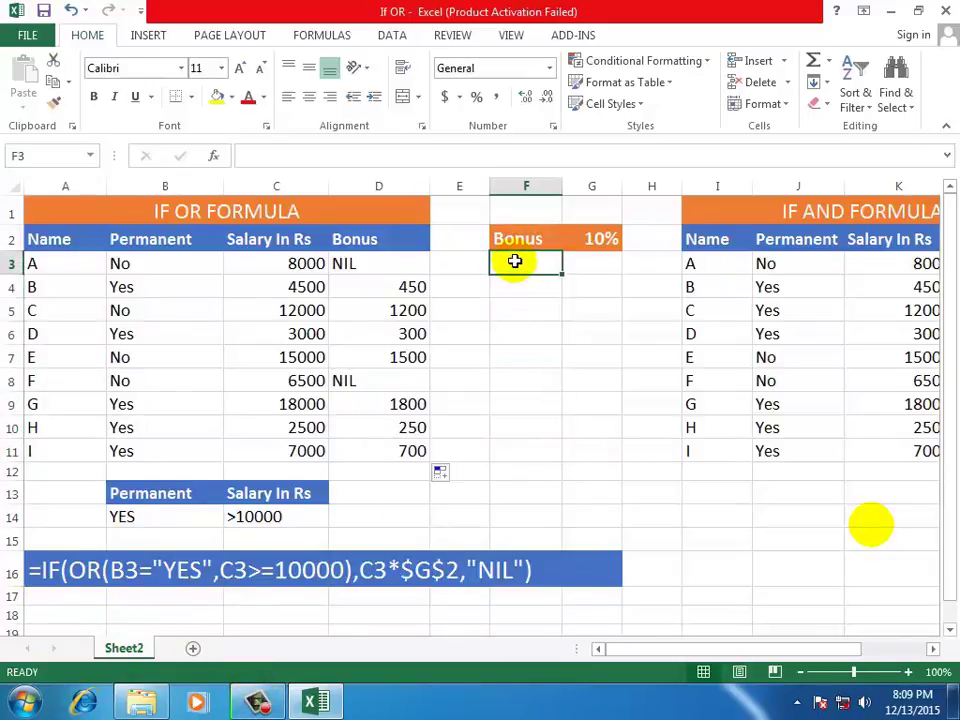